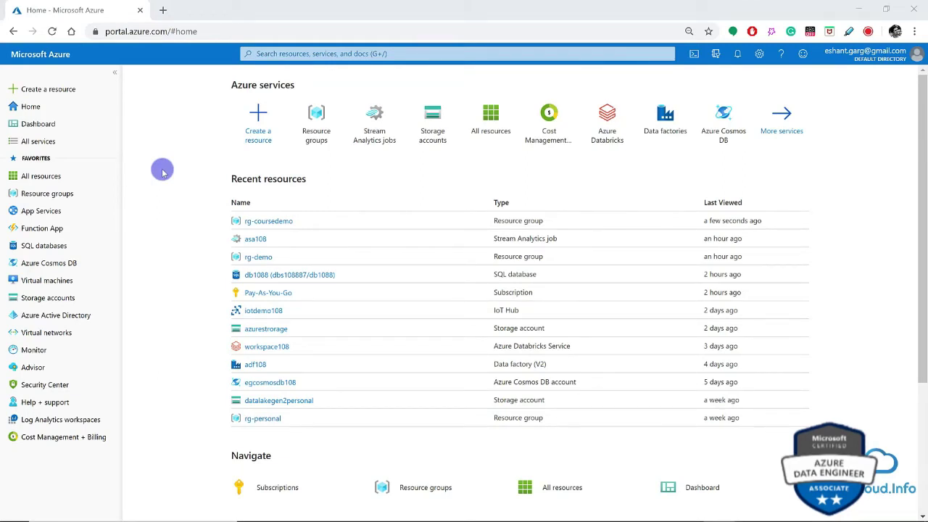
Step: Open the list of storage accounts and start creating a new storage account
click(44, 301)
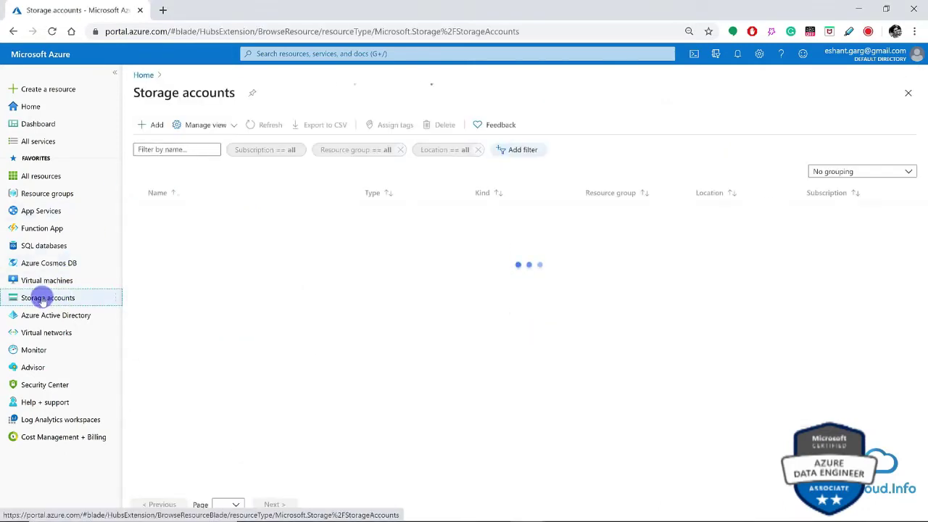
click(282, 54)
text(stor)
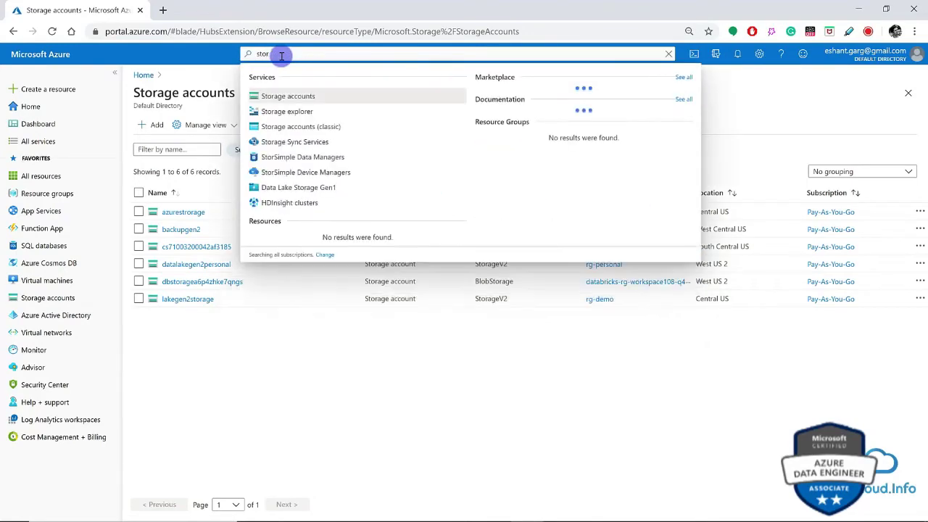
text(age)
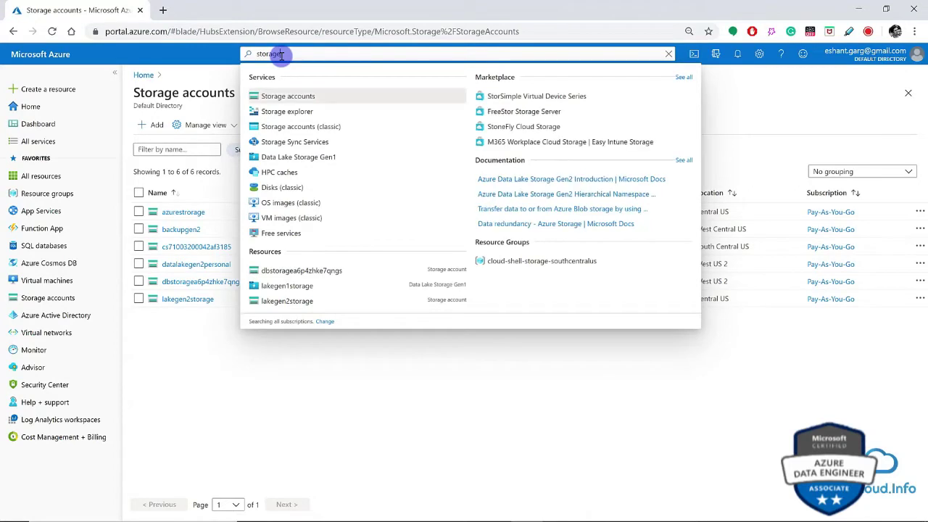
click(206, 410)
click(151, 125)
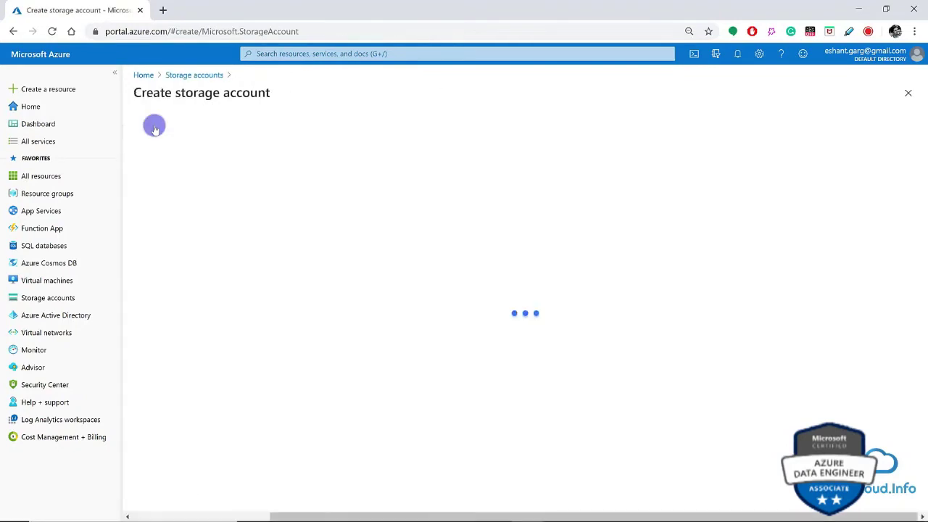
Step: Assign the new storage account to the Pay-As-You-Go subscription and the rg-coursedemo resource group
click(341, 220)
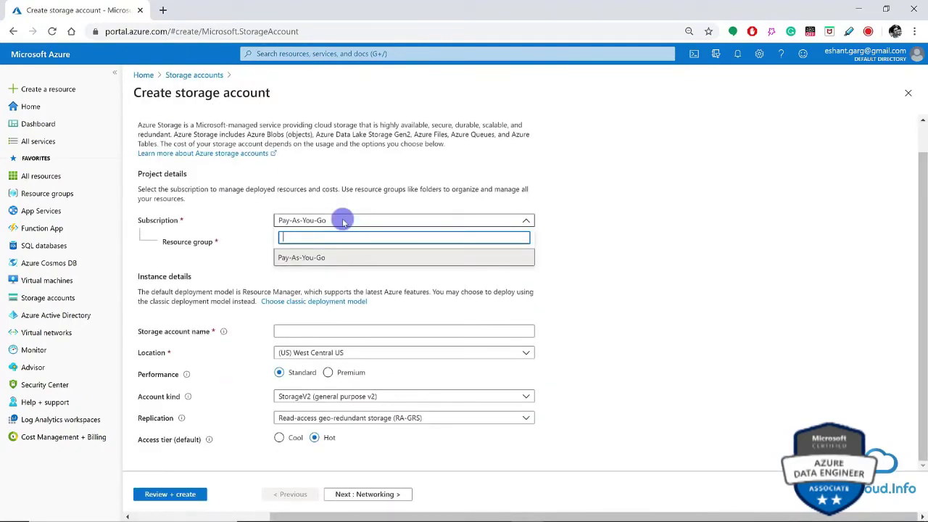
click(298, 260)
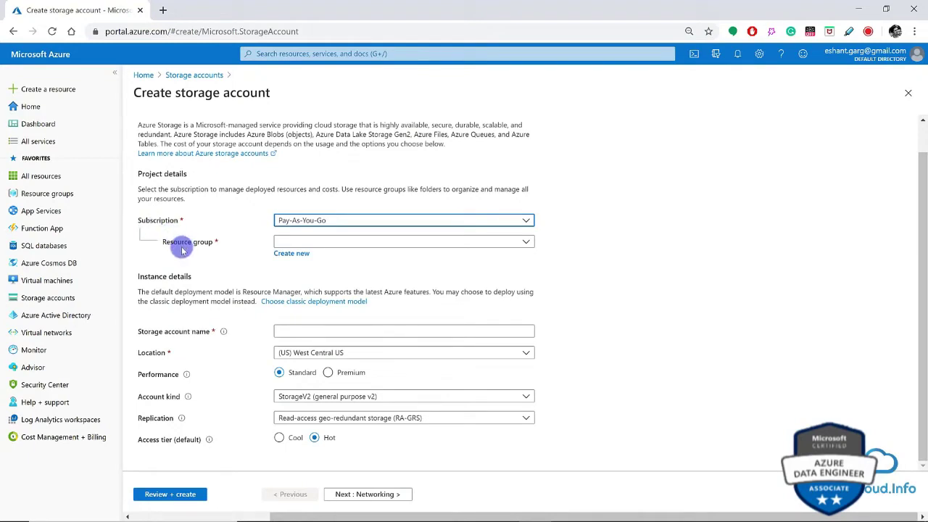
click(303, 242)
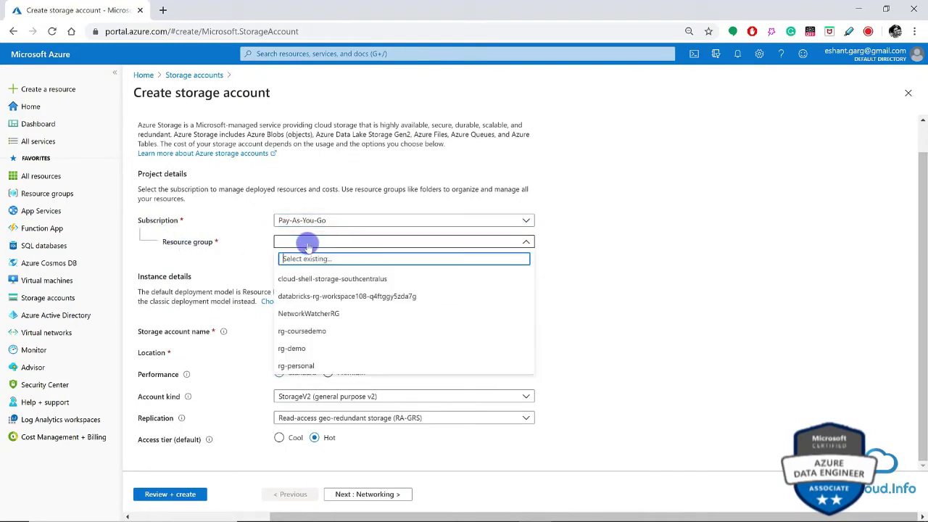
click(302, 331)
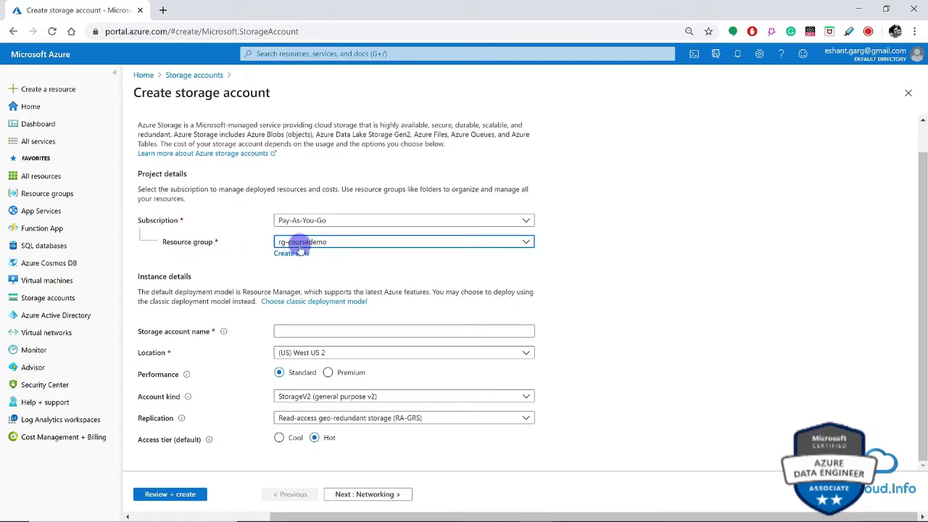
Step: Name the storage account storageblob108 and set its location to (US) West US 2
click(321, 330)
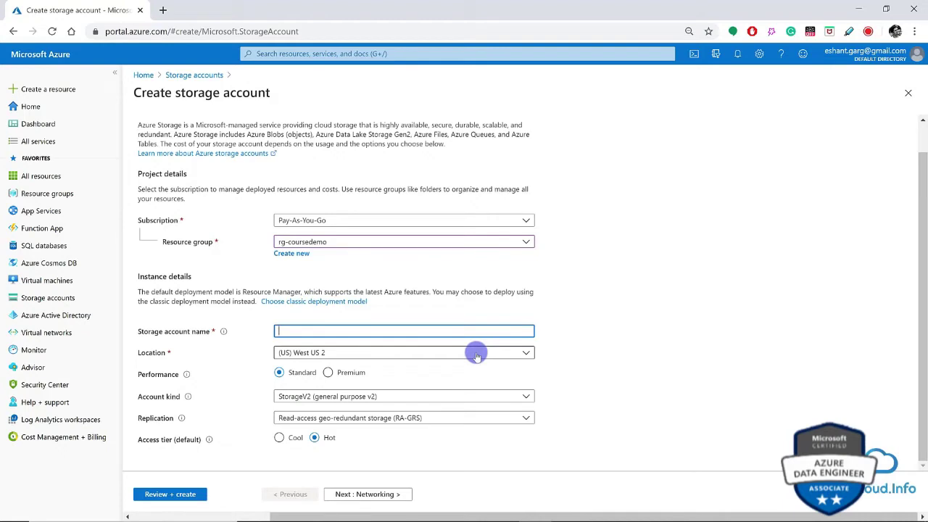
text(storage)
text(b)
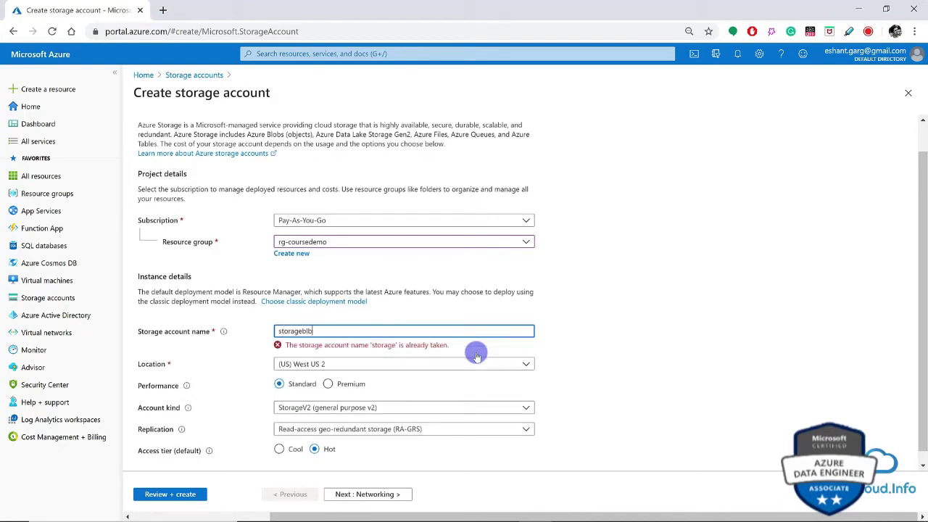
key(BackSpace)
text(ob108)
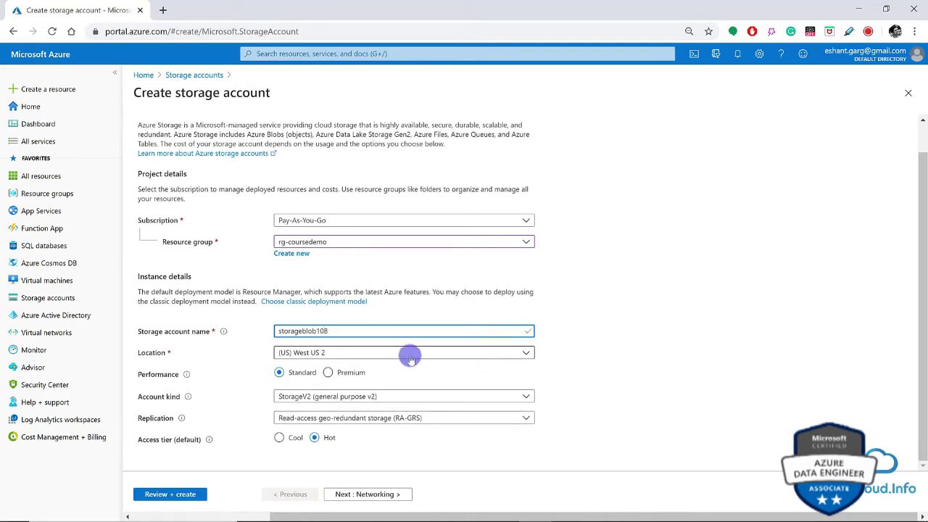
click(340, 353)
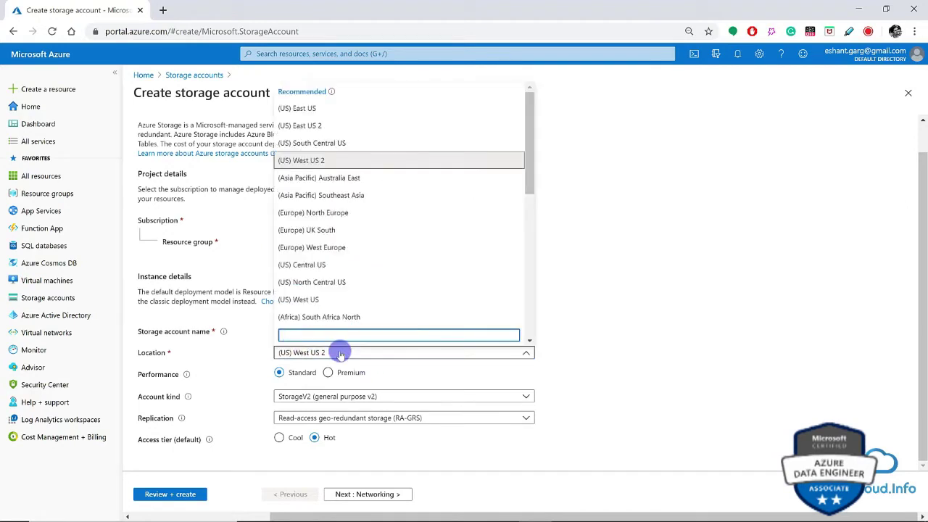
click(318, 161)
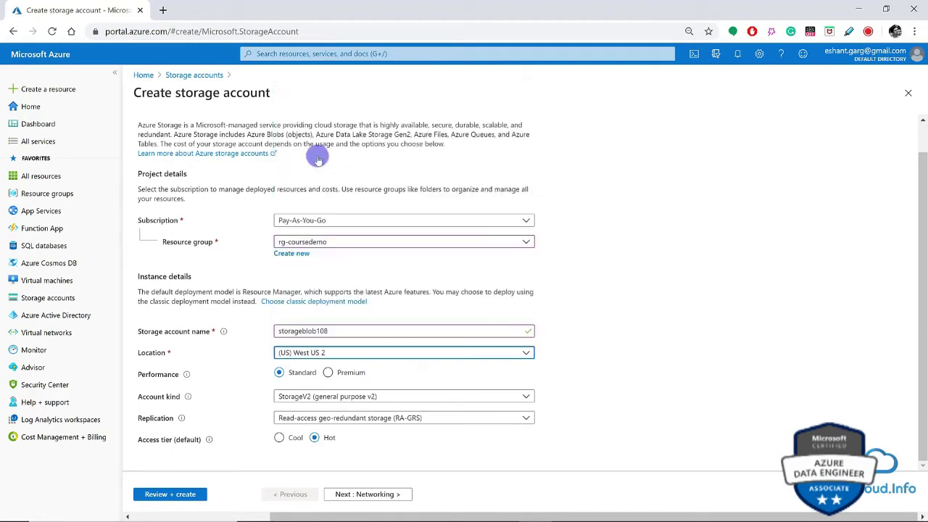
Step: Choose Standard performance and Locally-redundant storage (LRS) replication for the storage account
click(307, 365)
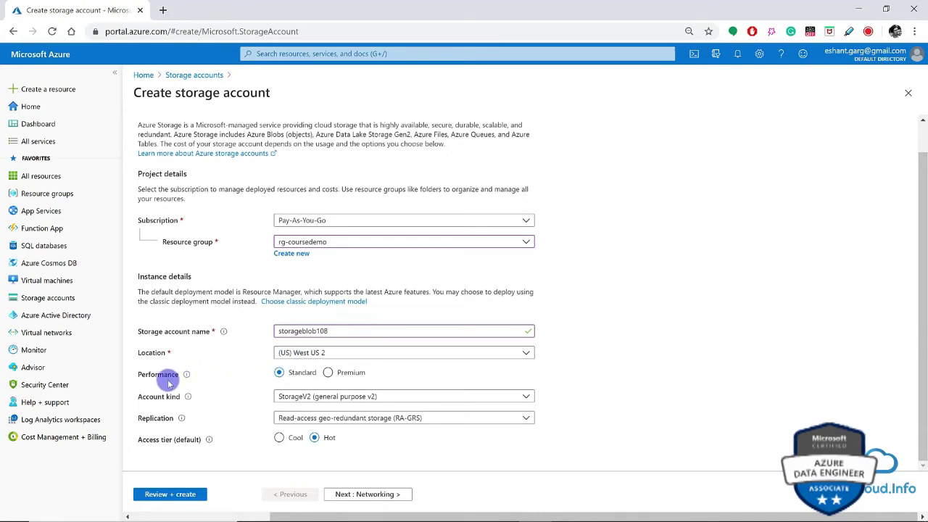
click(281, 375)
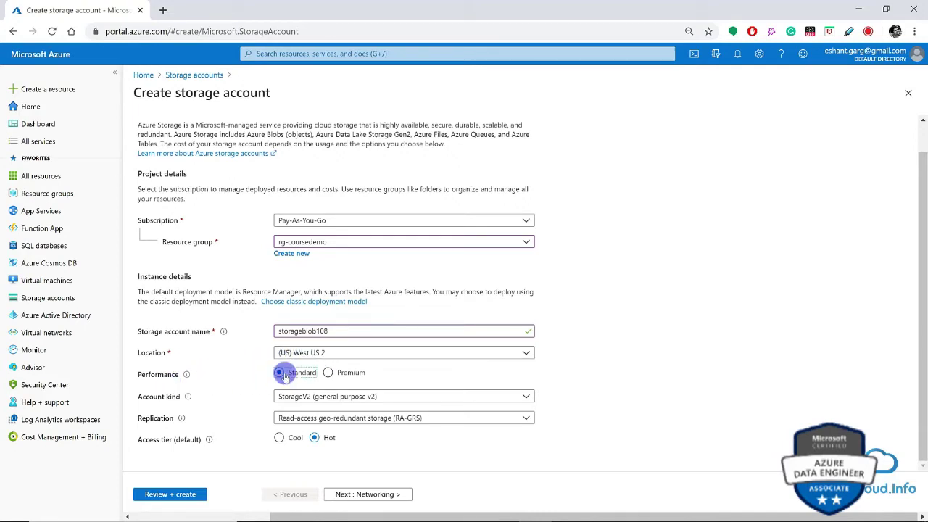
click(289, 416)
click(323, 317)
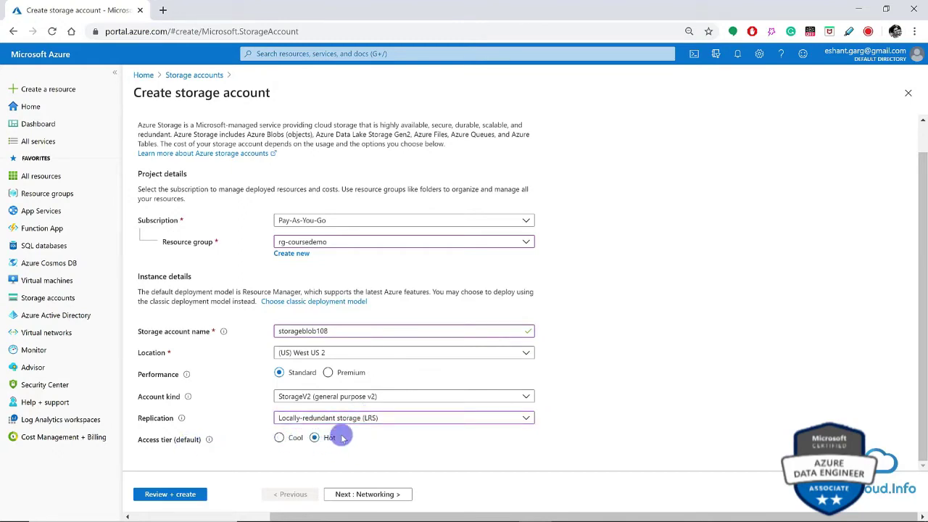
Step: Review the storage account's configuration summary and create the account
click(161, 496)
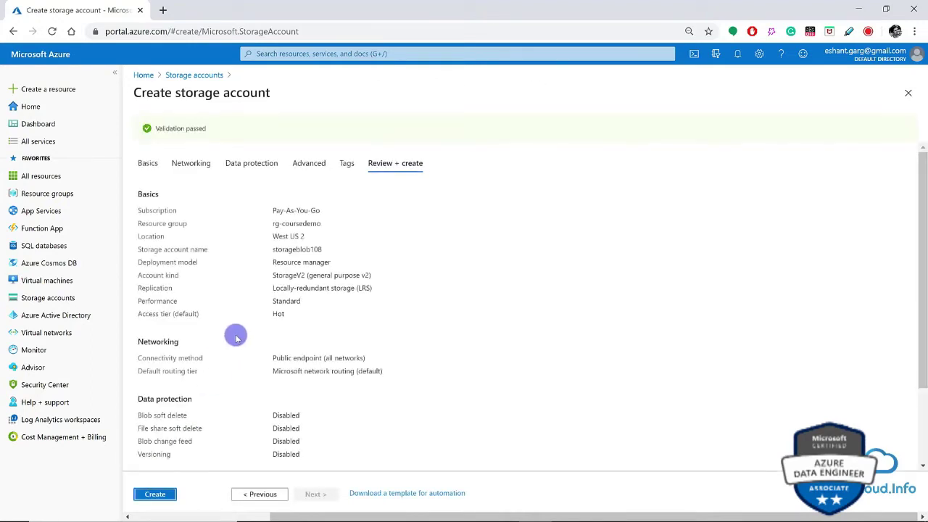
scroll(301, 354, down, 2)
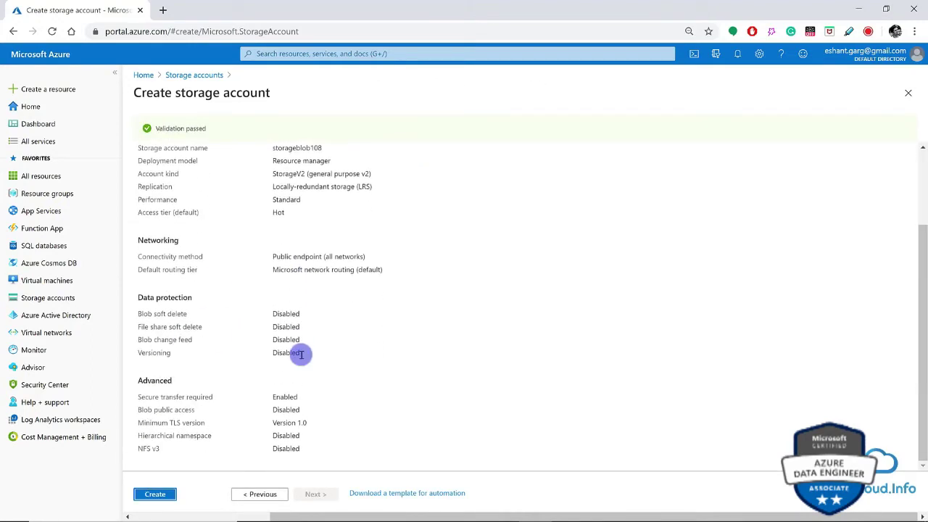
click(172, 497)
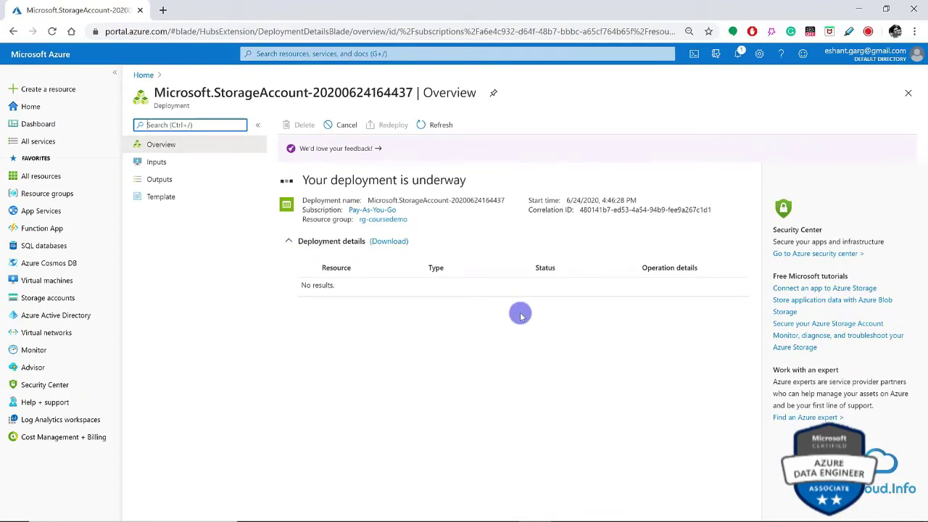
Step: Find Stream Analytics jobs among the Analytics services and start creating a new job
click(33, 181)
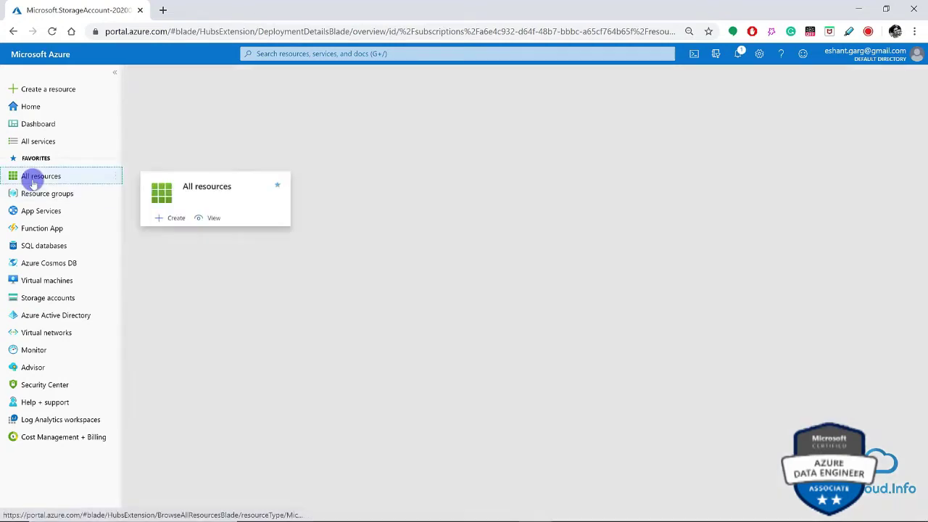
click(42, 141)
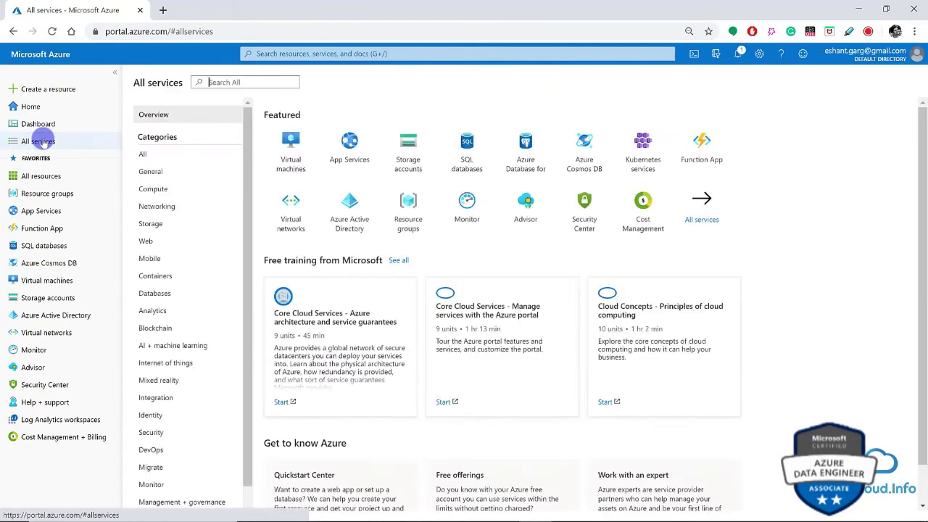
click(166, 312)
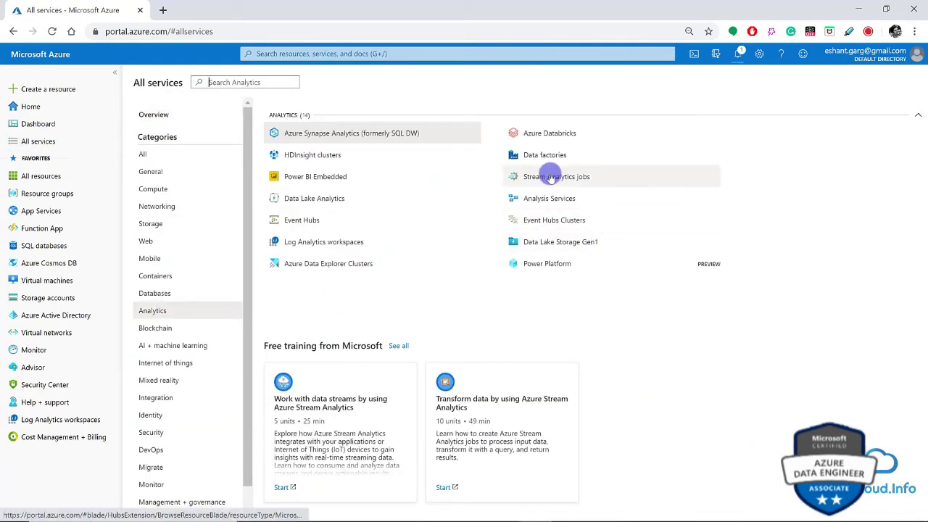
click(361, 51)
key(Escape)
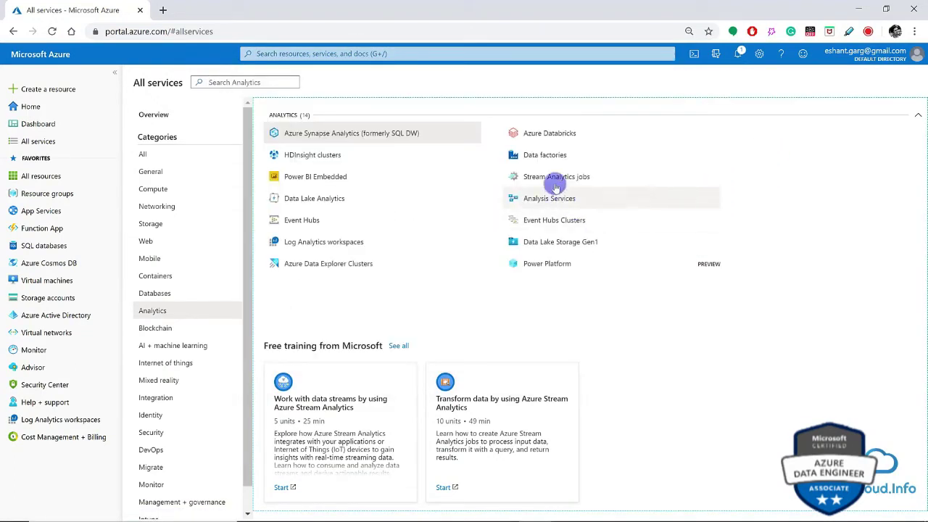
click(552, 177)
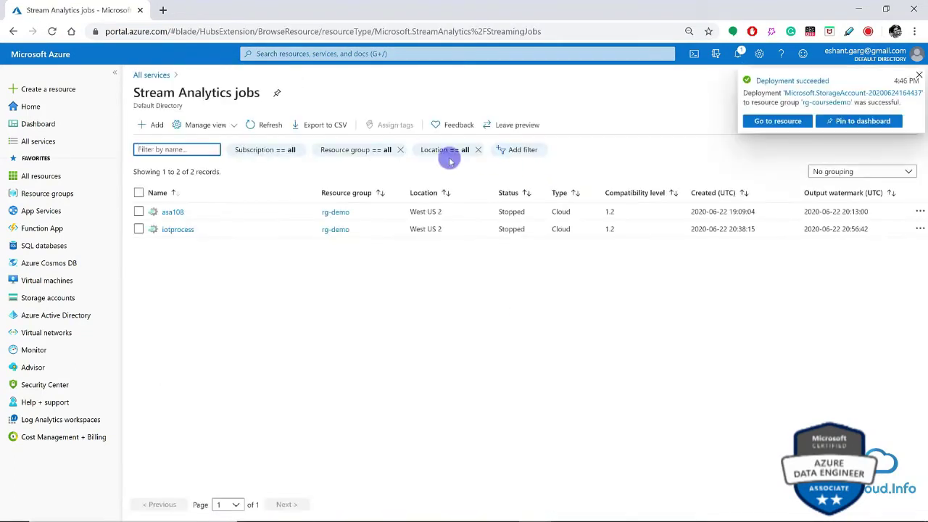
click(152, 126)
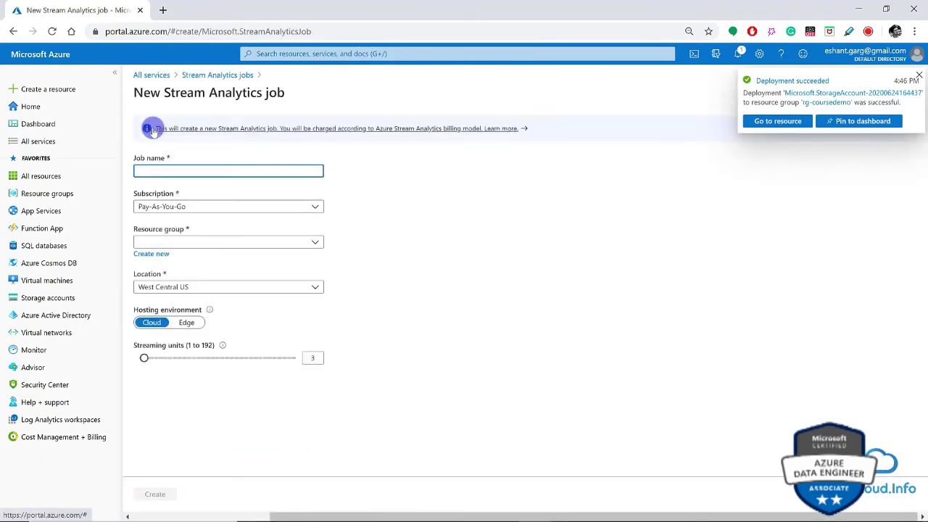
Step: Name the new Stream Analytics job streamjob108
click(174, 167)
text(stre)
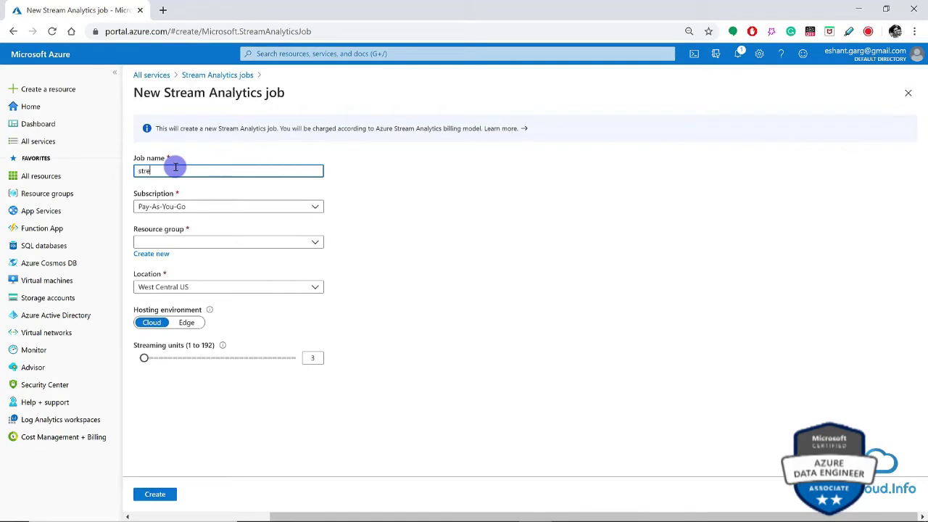
text(amjob)
text(1ed)
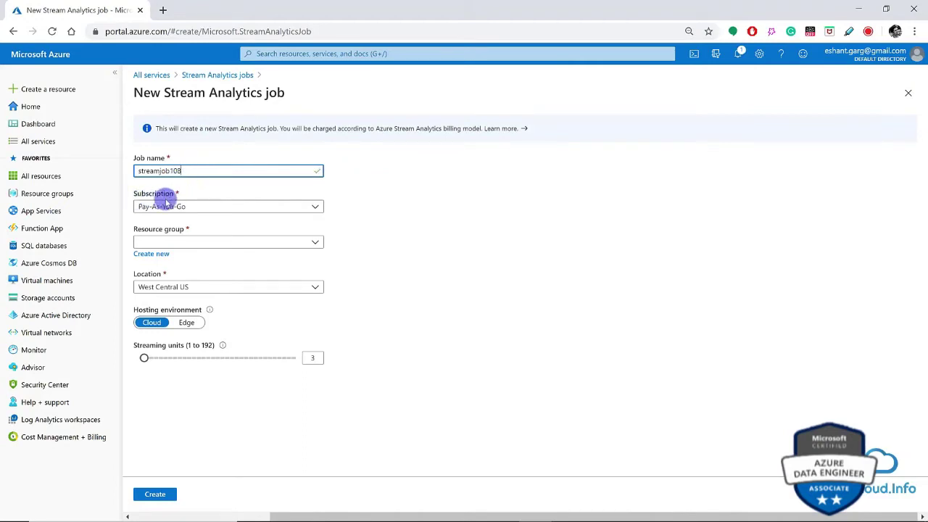
Step: Assign the job to the rg-coursedemo resource group and set its location to West US 2
click(172, 241)
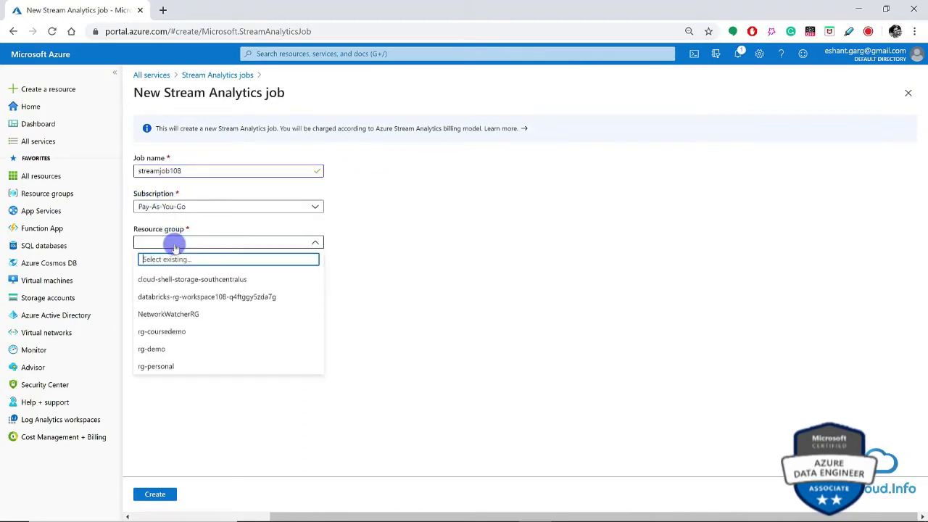
click(176, 331)
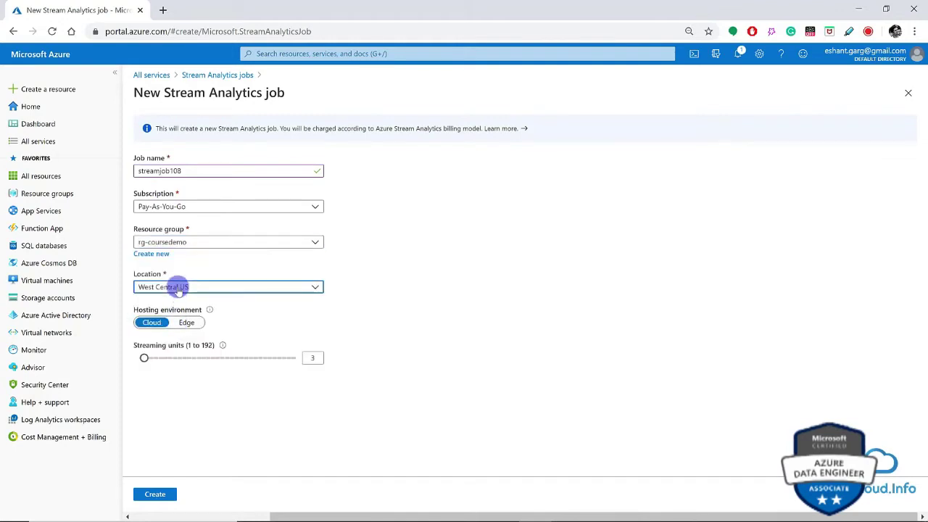
click(177, 287)
click(164, 250)
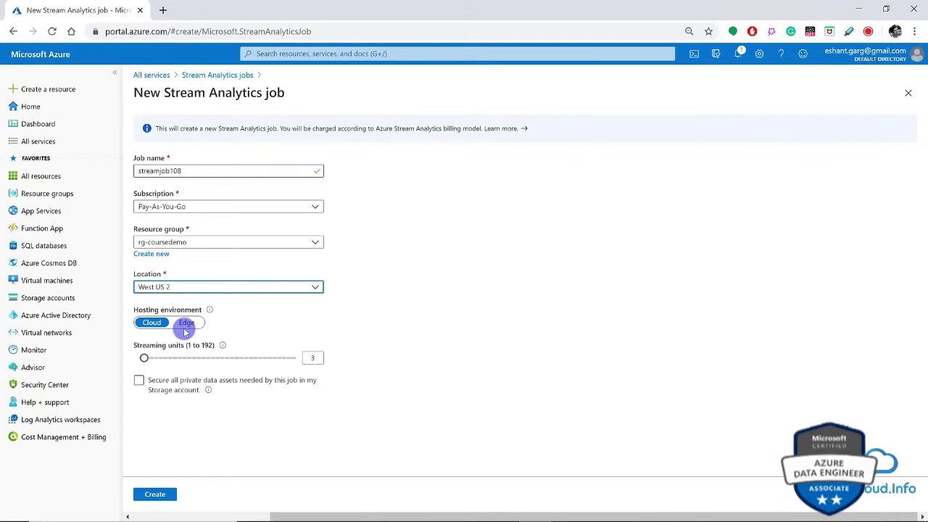
Step: Create the Stream Analytics job with the Cloud hosting environment and 3 streaming units
click(151, 326)
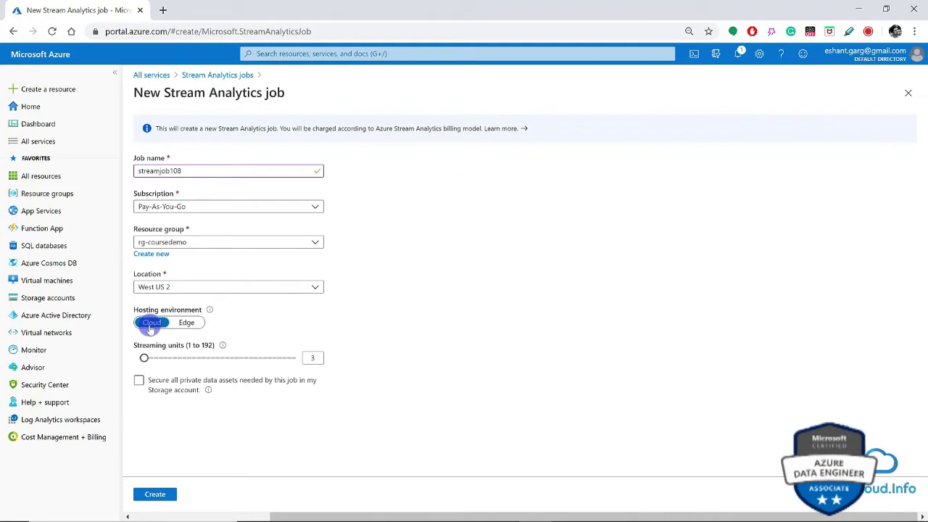
click(310, 358)
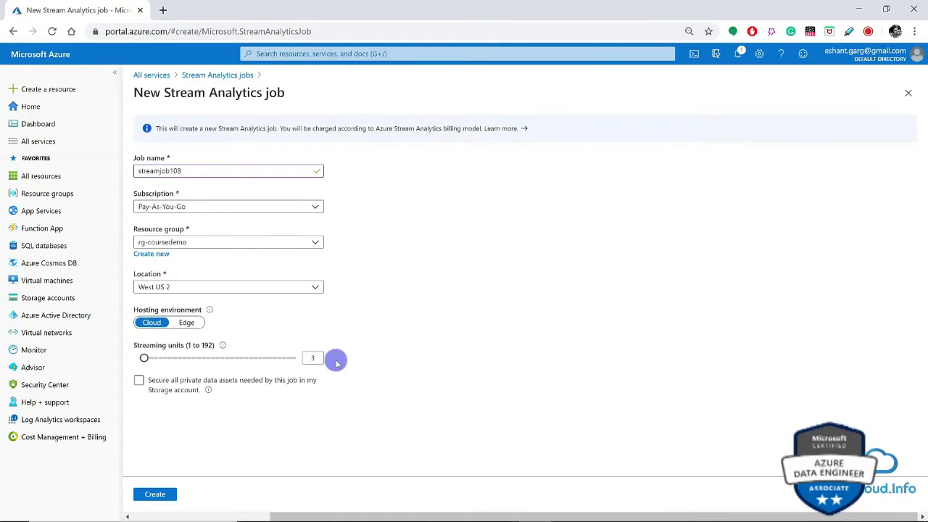
click(157, 495)
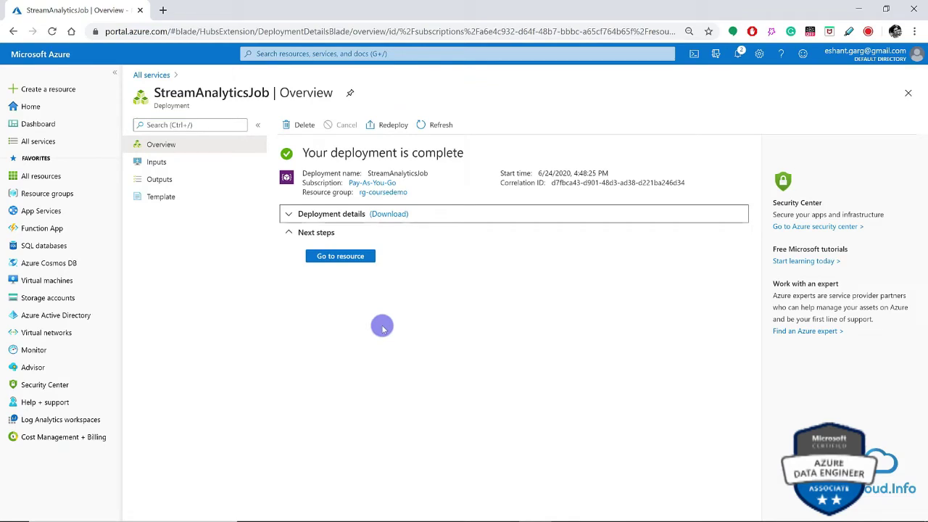
Step: Open the deployed Stream Analytics job and highlight the default query on its overview to examine it
click(341, 255)
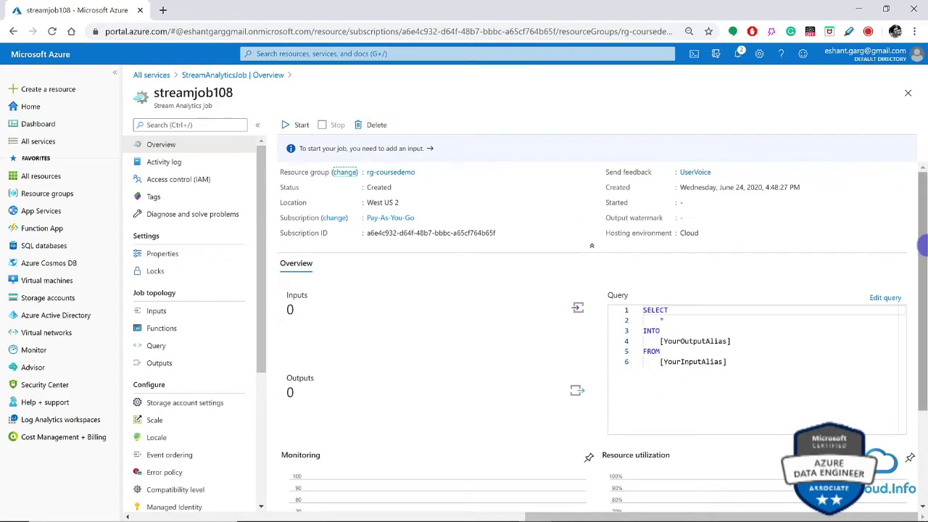
scroll(922, 247, down, 2)
click(733, 299)
drag(716, 290, 632, 241)
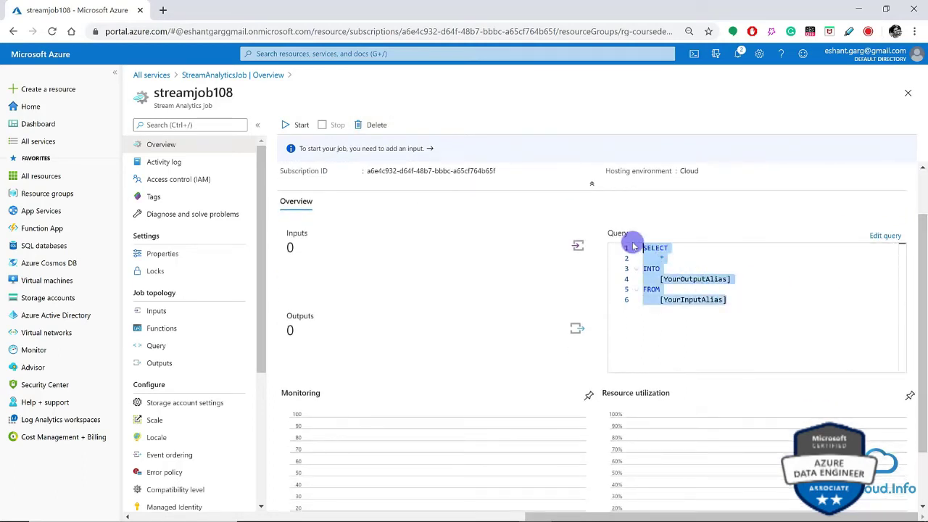
Step: Review the job's overview with its inputs, outputs and monitoring charts, and open its properties
click(728, 280)
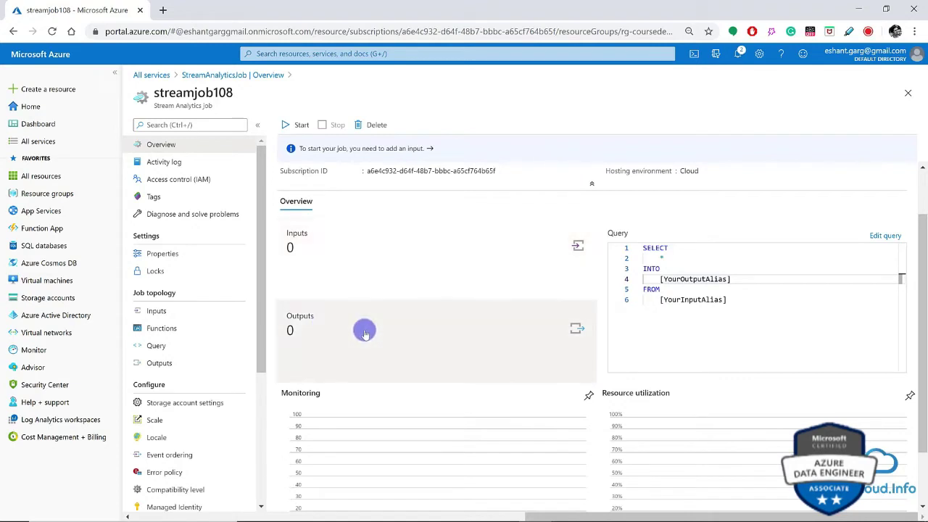
drag(923, 303, 924, 354)
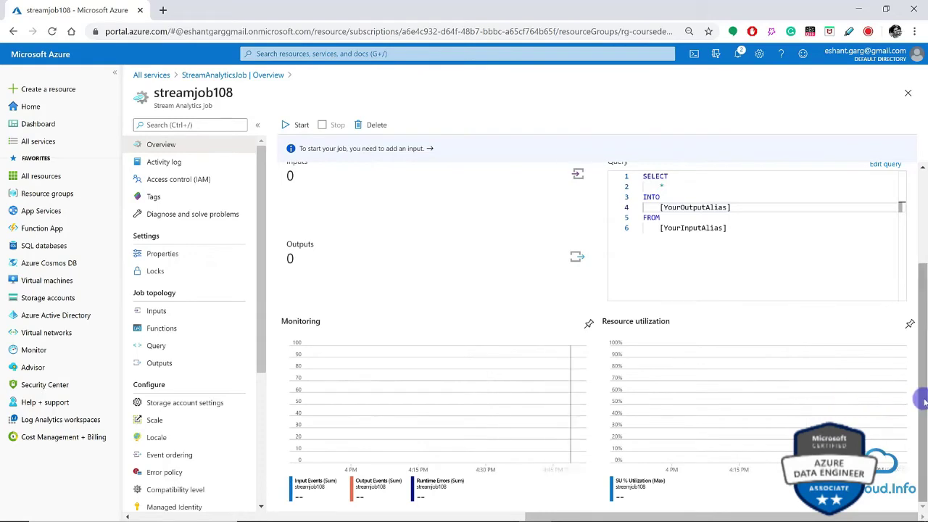
scroll(918, 322, up, 2)
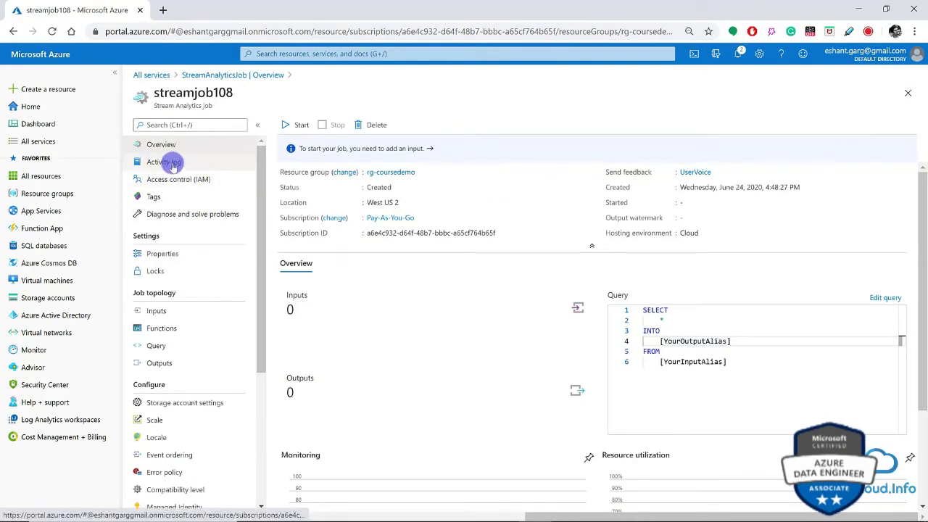
drag(259, 193, 259, 222)
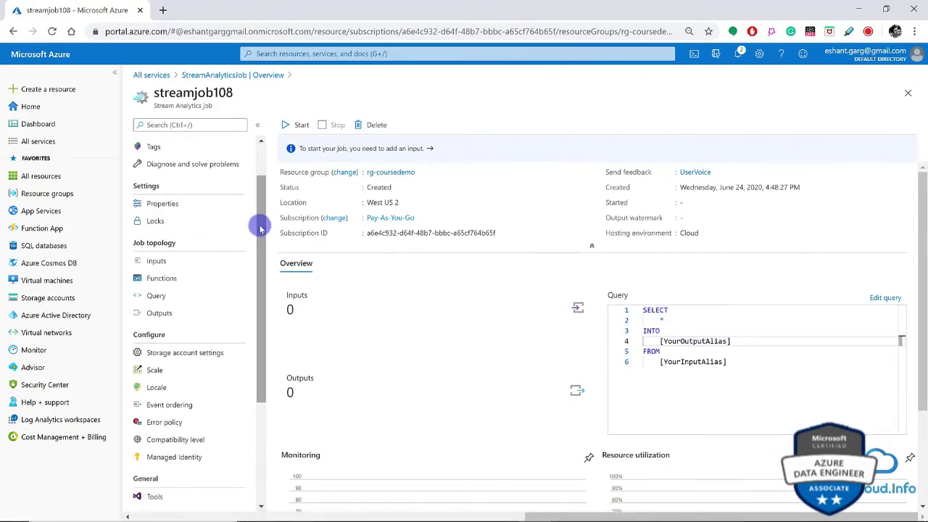
click(159, 204)
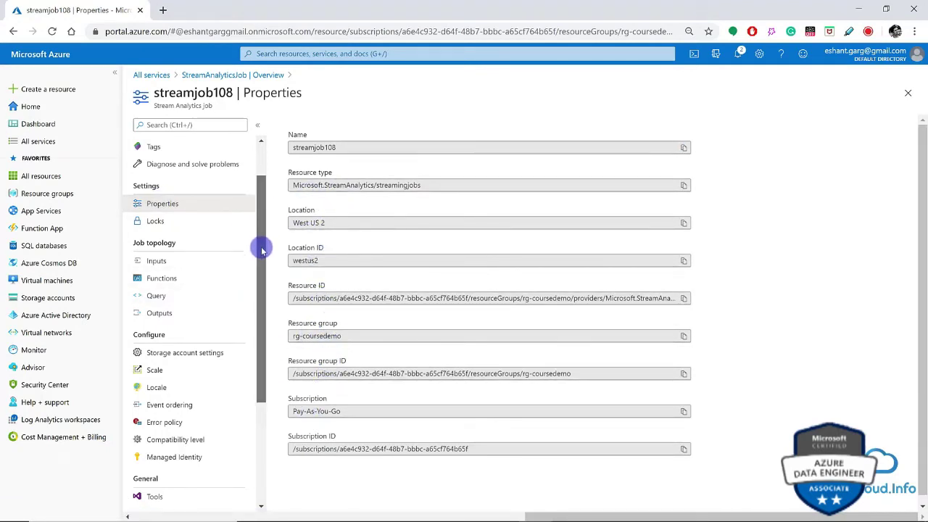
Step: Look through the job topology pages of streamjob108: Inputs, Outputs, Functions and Query
drag(260, 244, 259, 254)
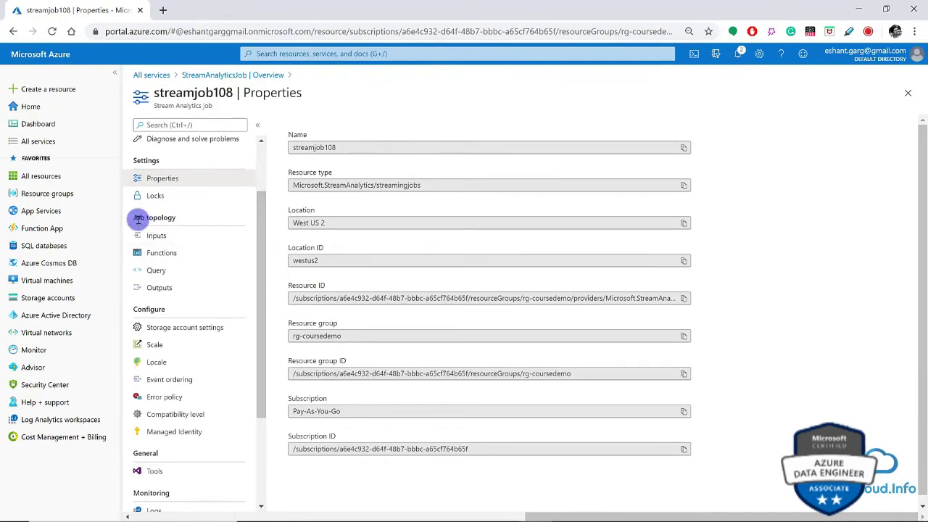
drag(136, 220, 172, 214)
click(159, 237)
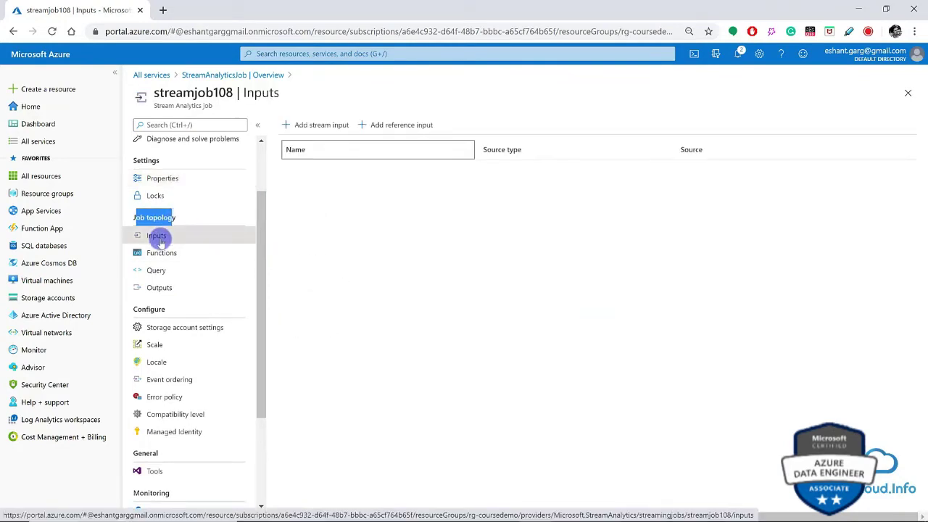
click(160, 288)
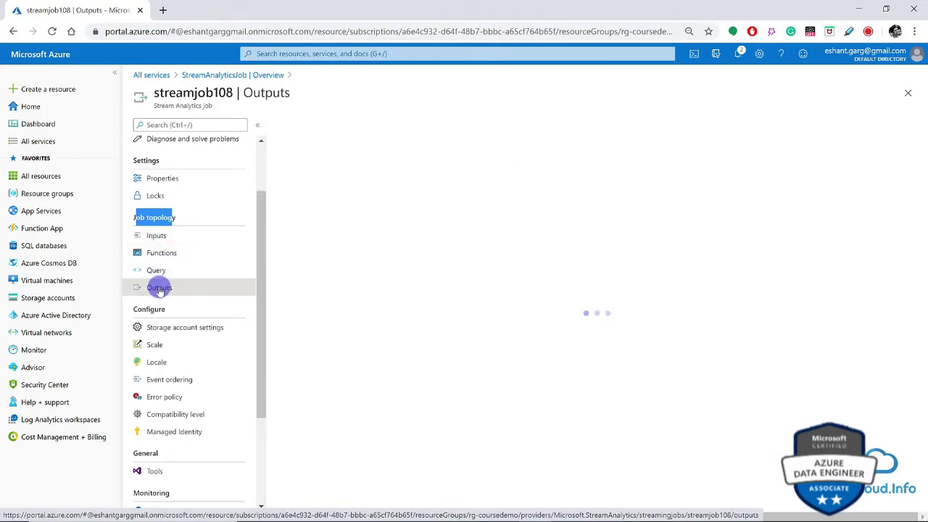
click(163, 255)
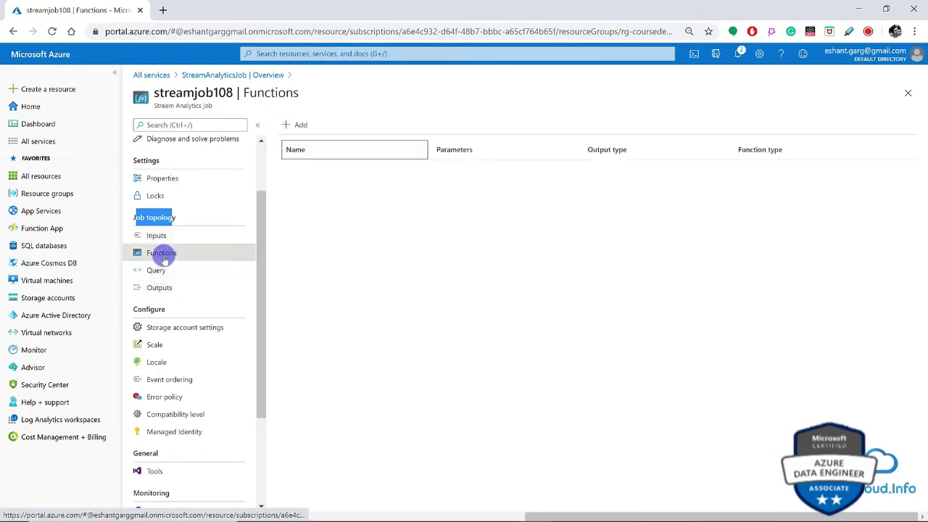
click(157, 270)
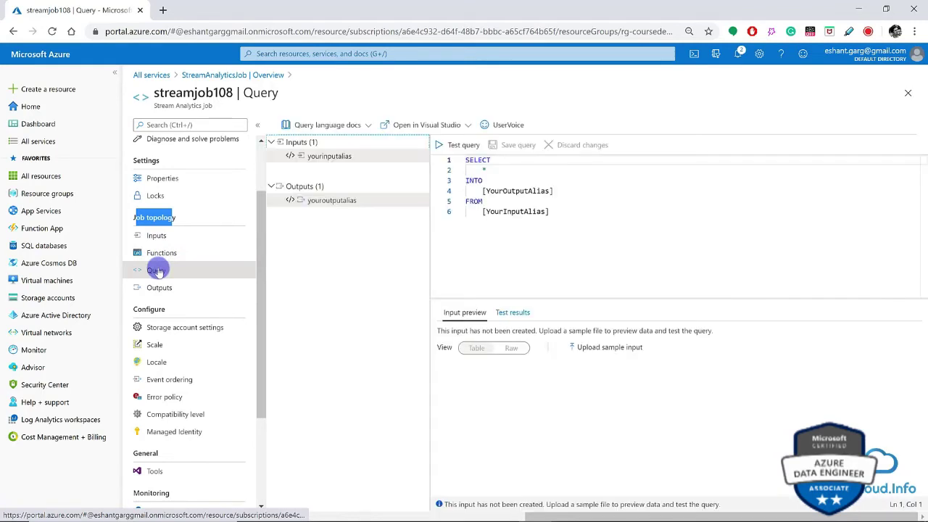
Step: Examine the job's storage account settings and its streaming units scale setting
drag(261, 257, 263, 298)
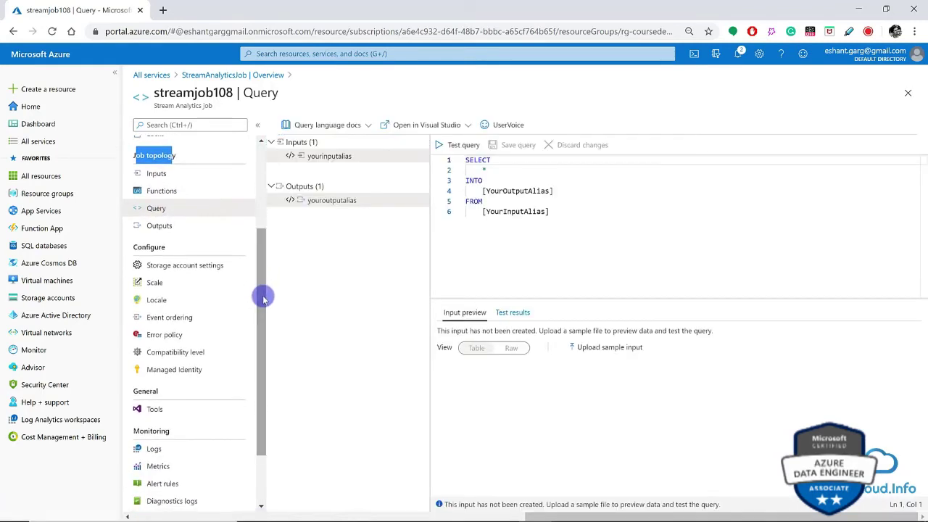
click(167, 267)
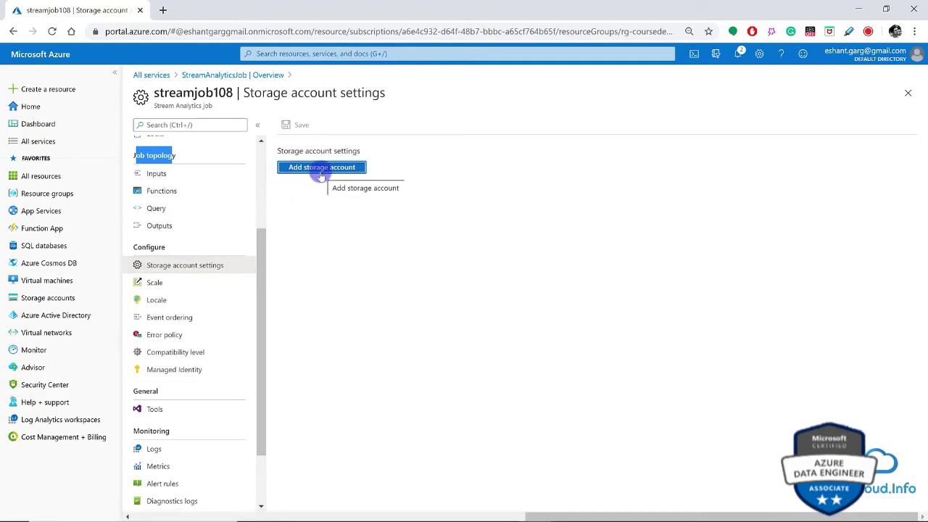
click(178, 282)
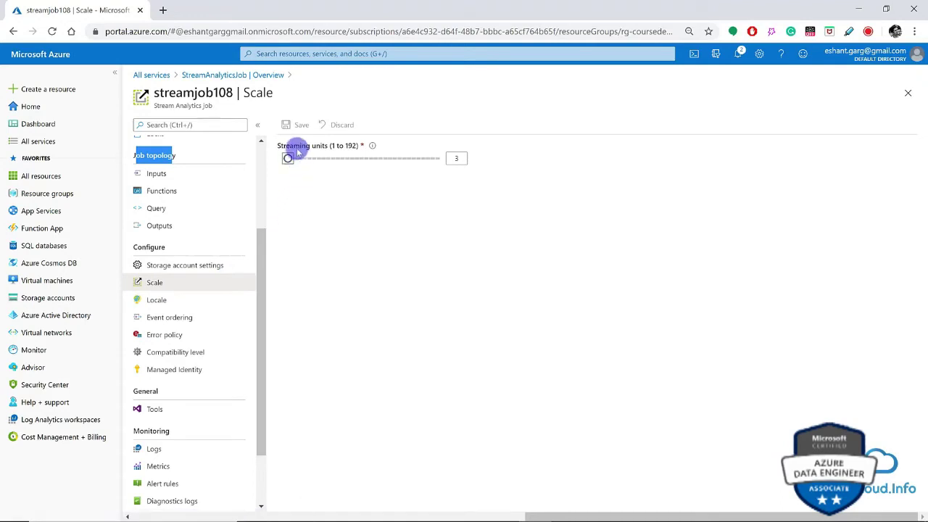
double_click(458, 159)
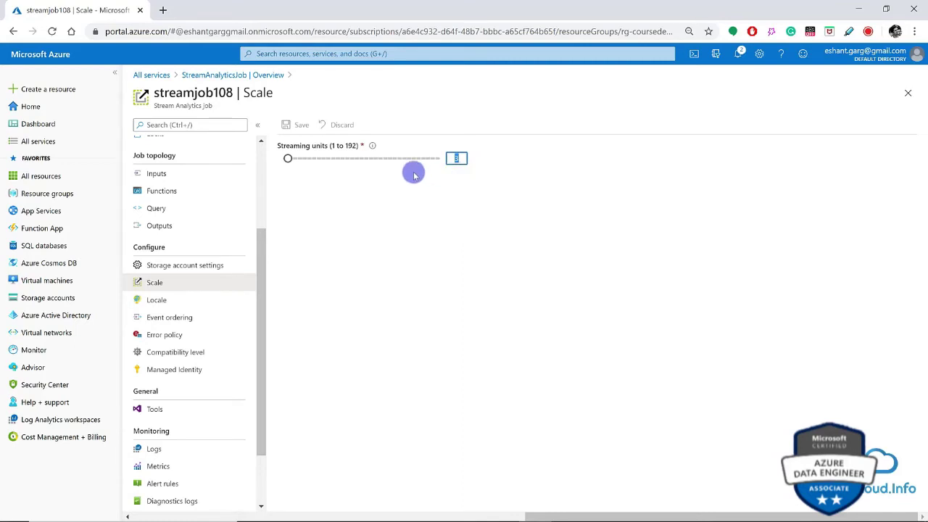
mouse_move(290, 158)
mouse_down()
mouse_move(468, 174)
mouse_move(333, 158)
mouse_move(427, 158)
mouse_move(289, 164)
mouse_up()
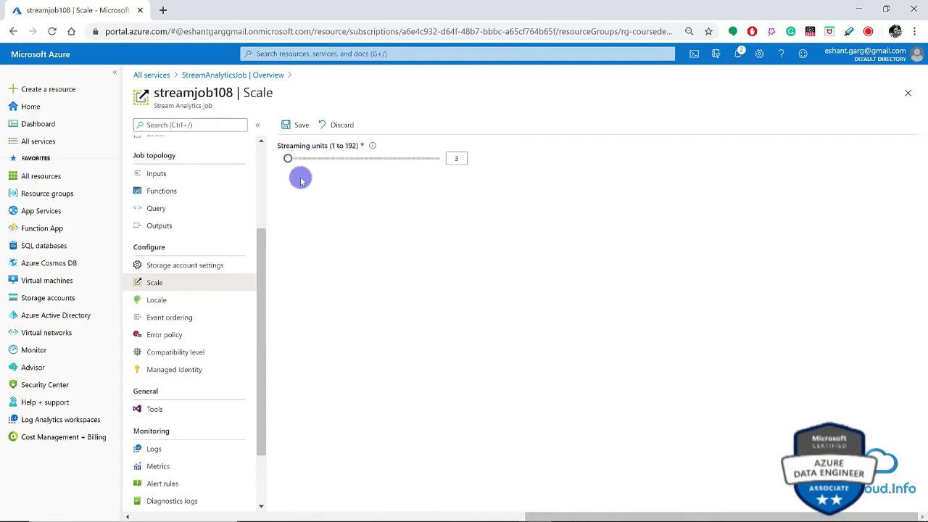
Step: Examine the job's data locale, event ordering and output error policy settings
click(157, 299)
click(504, 98)
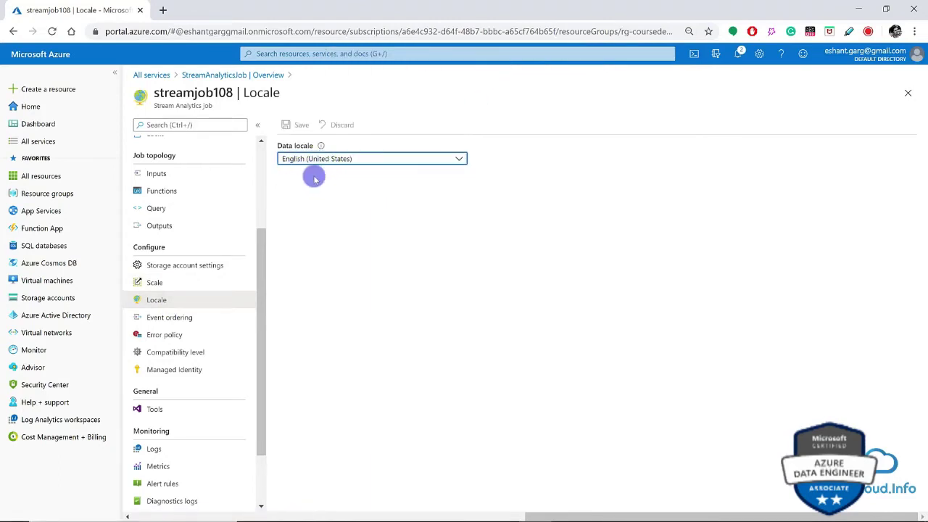
click(195, 317)
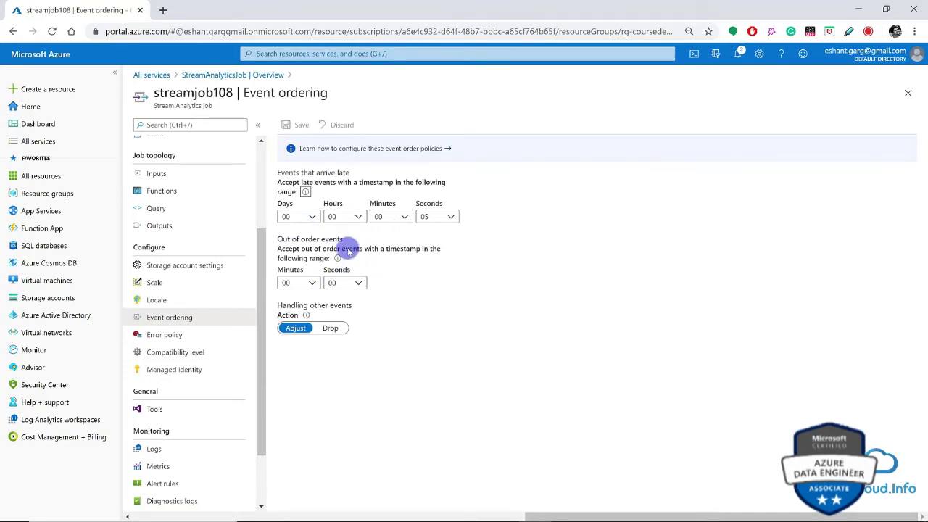
mouse_move(337, 259)
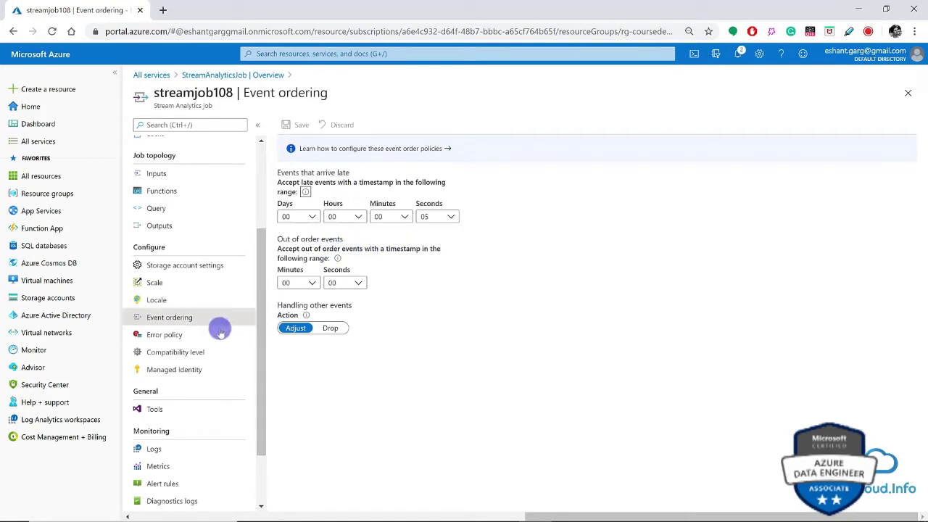
click(187, 335)
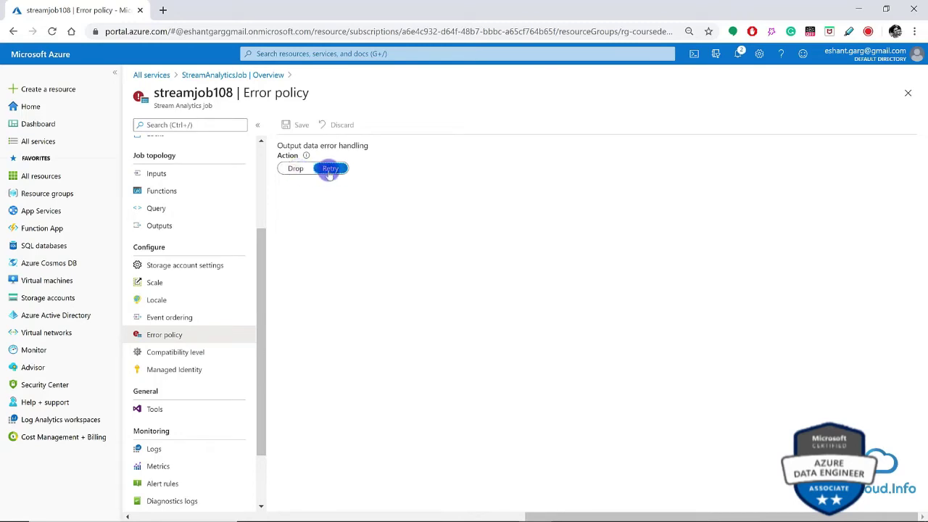
Step: Open the job's inputs and check which source types are offered for reference inputs and stream inputs
drag(264, 347, 256, 406)
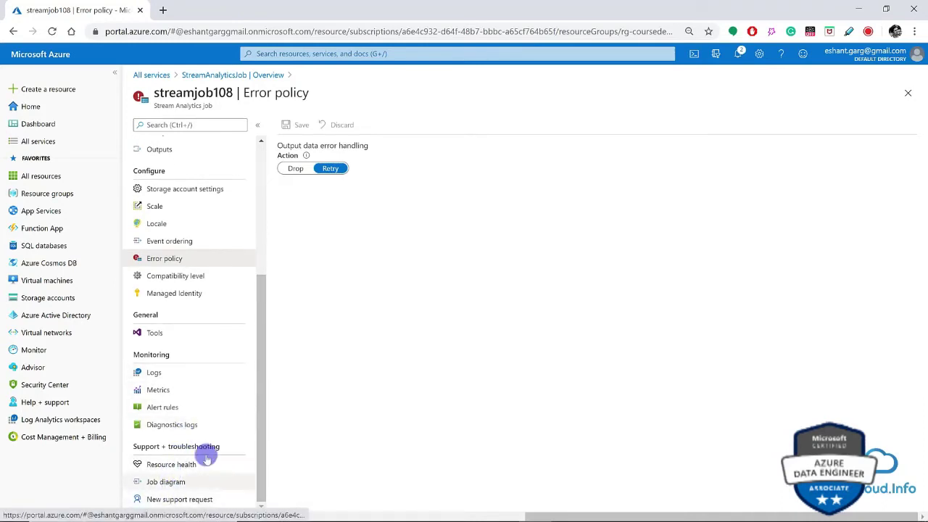
drag(259, 404, 268, 282)
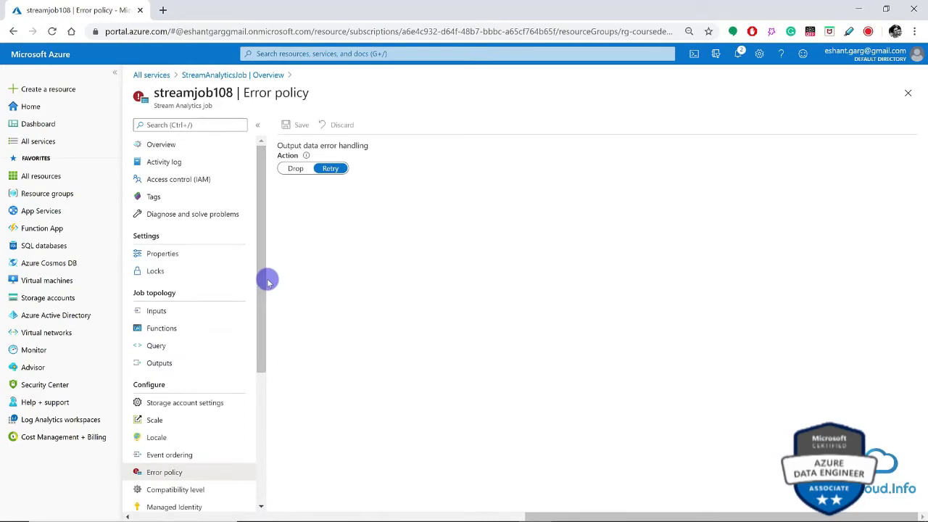
click(157, 312)
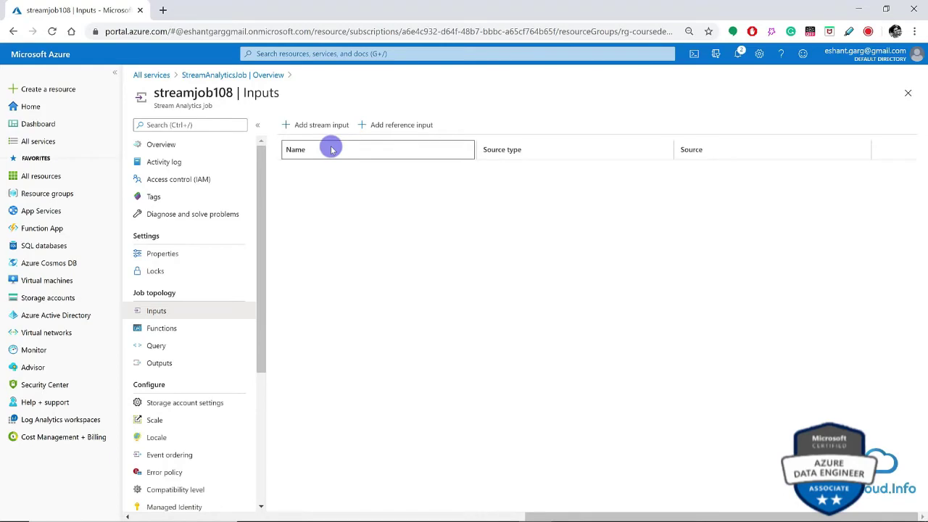
click(314, 126)
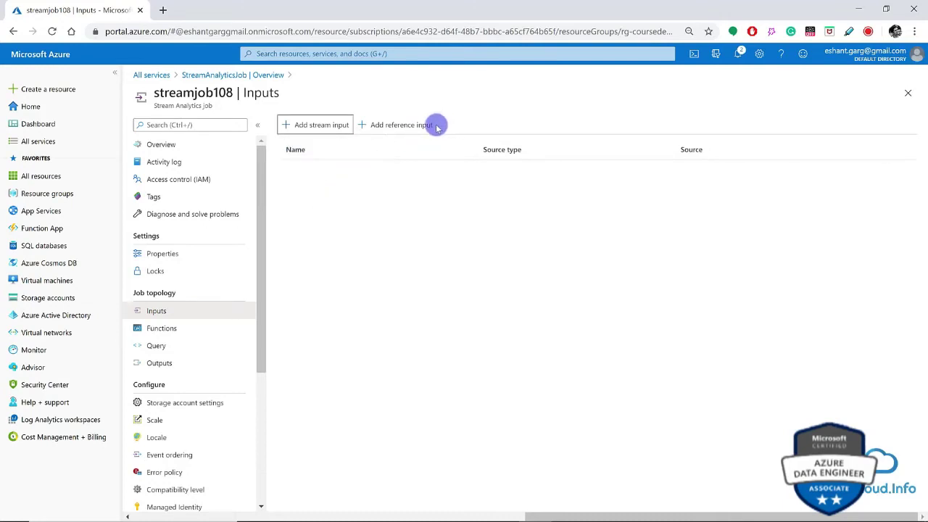
click(406, 126)
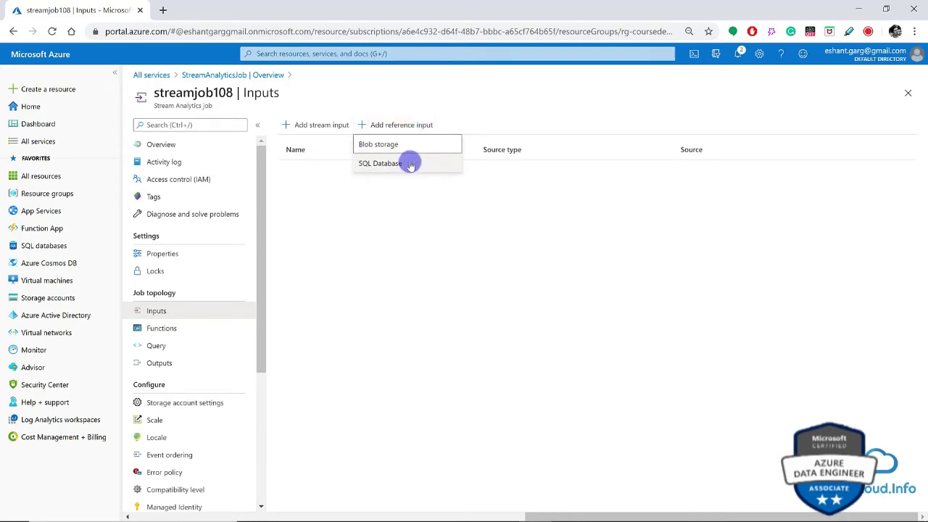
click(423, 124)
click(309, 131)
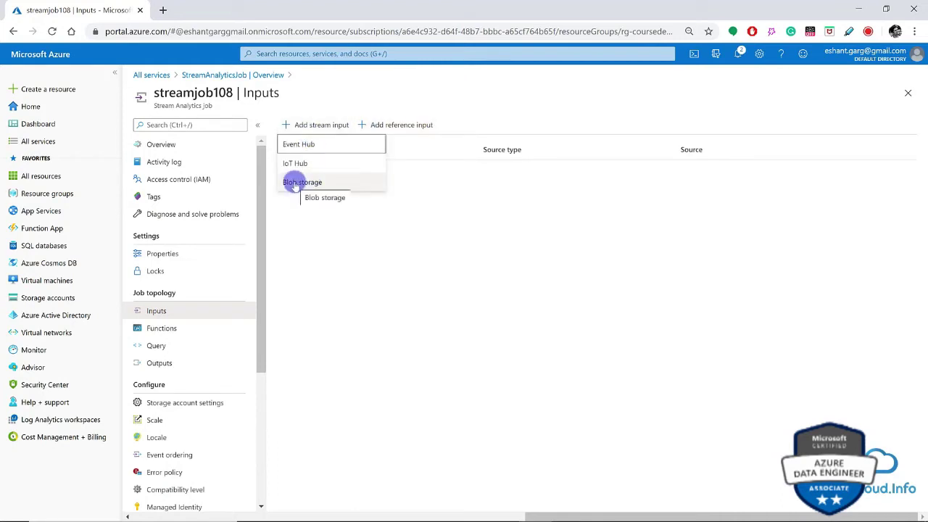
click(298, 226)
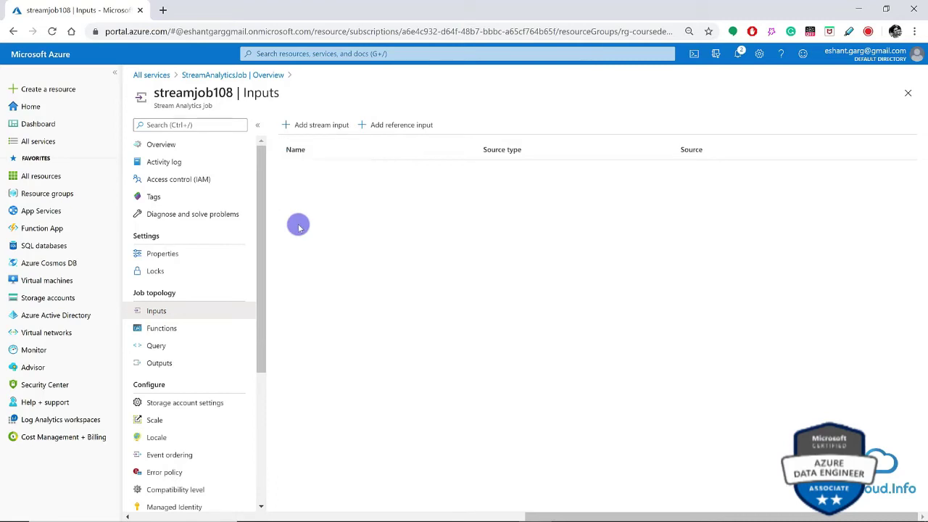
Step: Duplicate the browser tab and open the storageblob108 storage account from the rg-coursedemo resource group in the copy
right_click(51, 10)
click(84, 63)
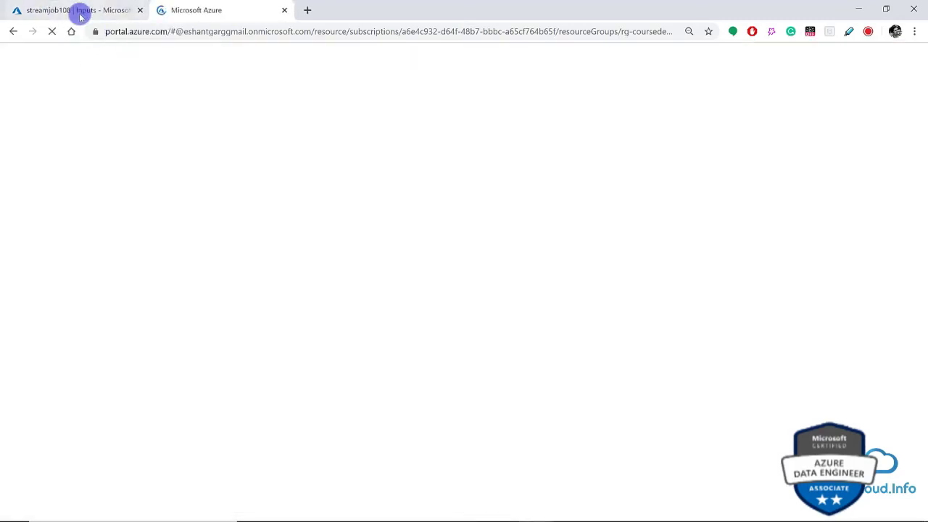
click(80, 11)
click(165, 10)
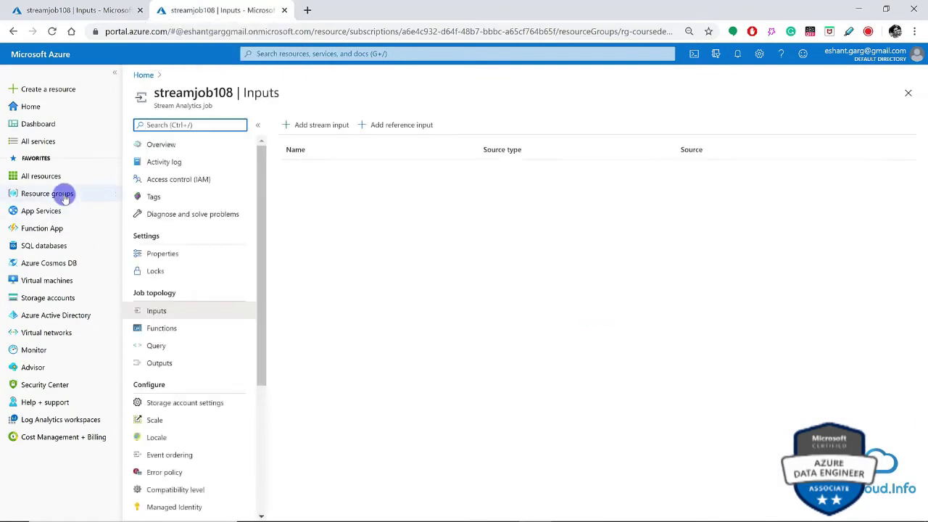
click(64, 194)
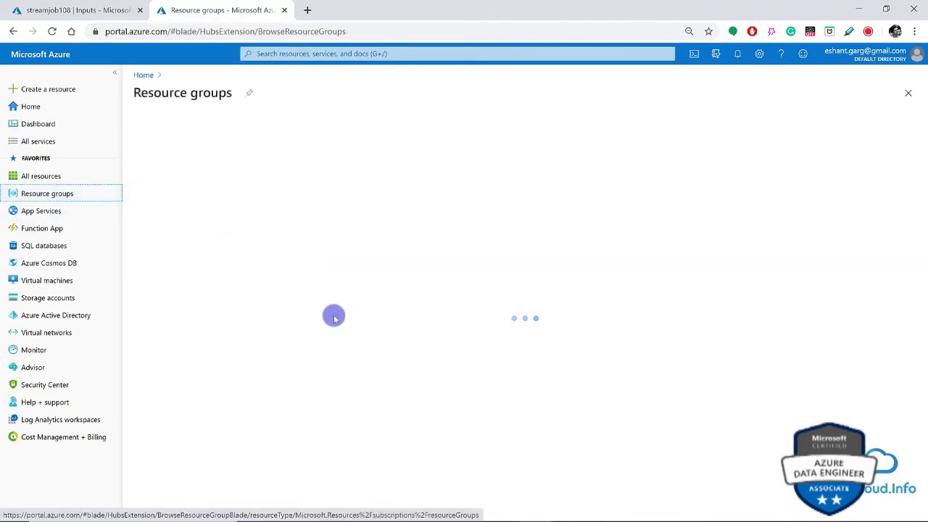
click(185, 264)
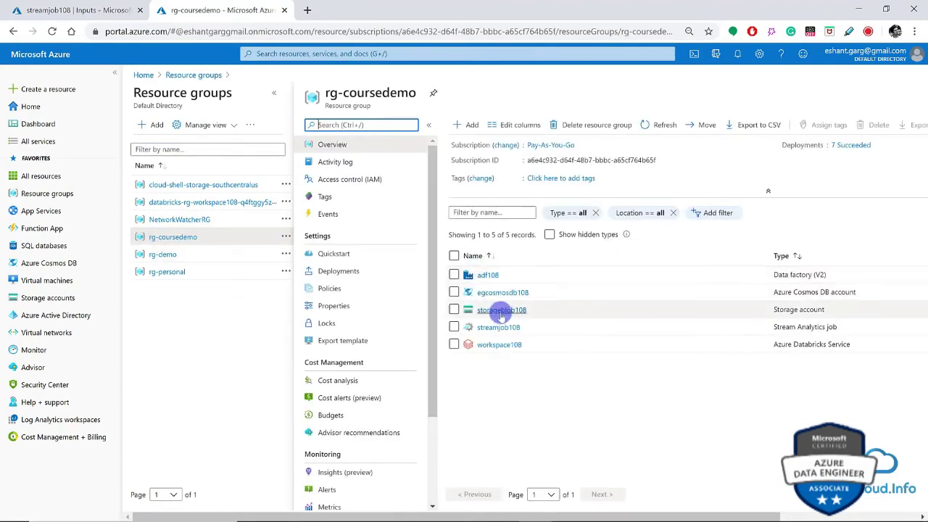
click(501, 310)
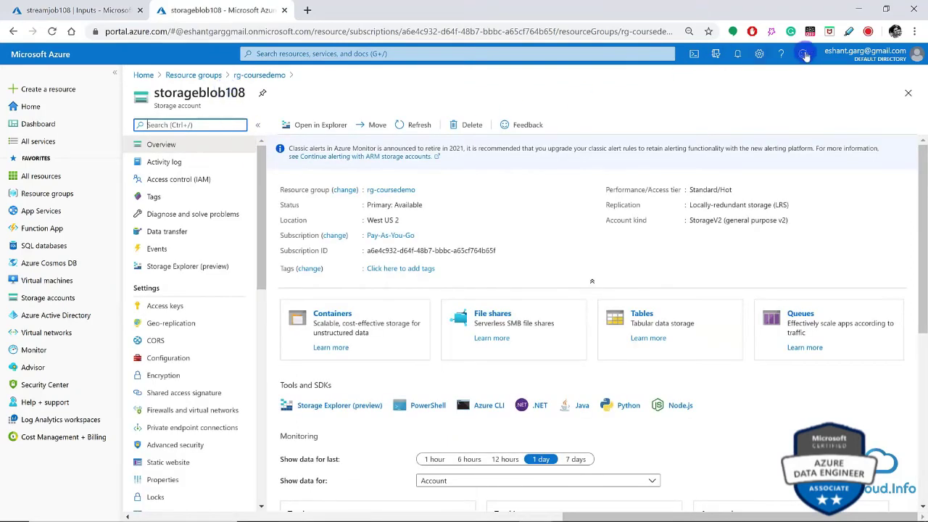
Step: Open the storage account's blob containers and create a container named blobinput
click(738, 55)
click(262, 229)
drag(262, 229, 251, 338)
click(174, 265)
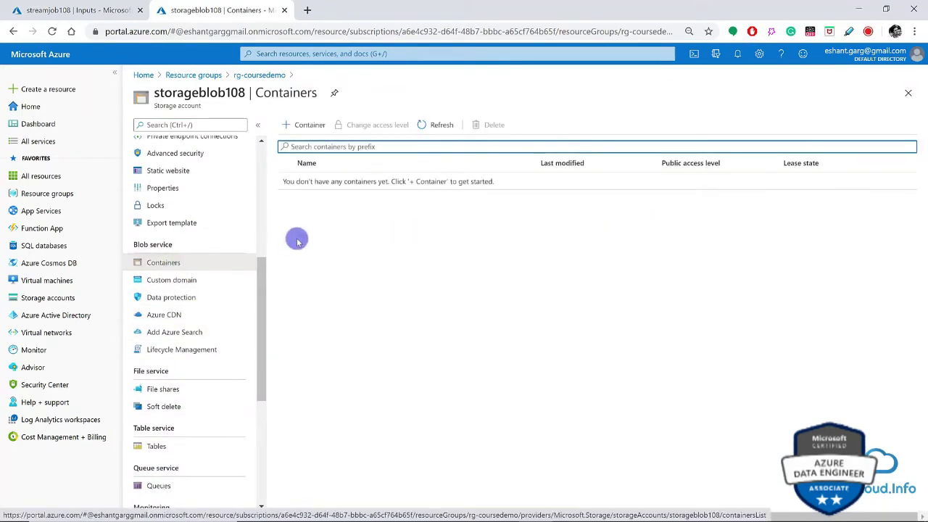
click(308, 124)
text(blobinp)
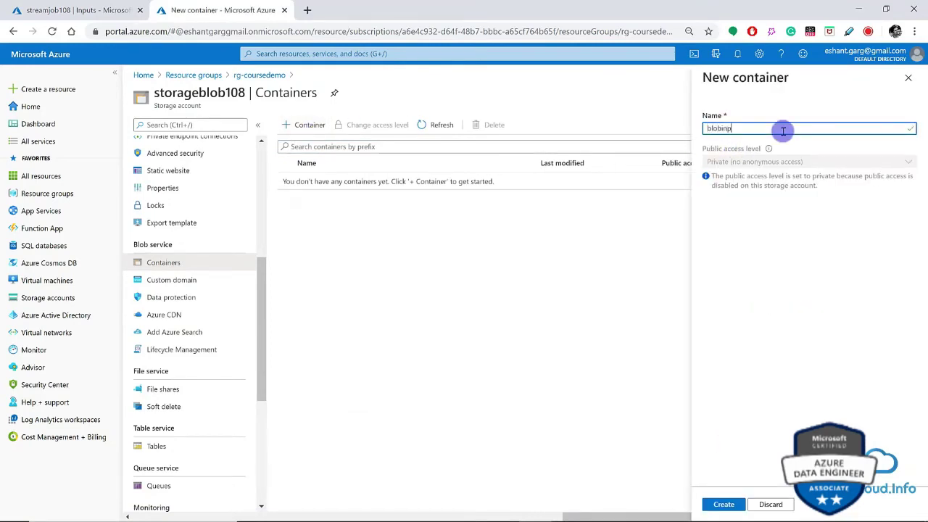
text(ut)
key(Return)
Step: Create a second container named bloboutput and return to the inputs page of streamjob108
click(290, 129)
click(754, 134)
text(bloboutput)
key(Return)
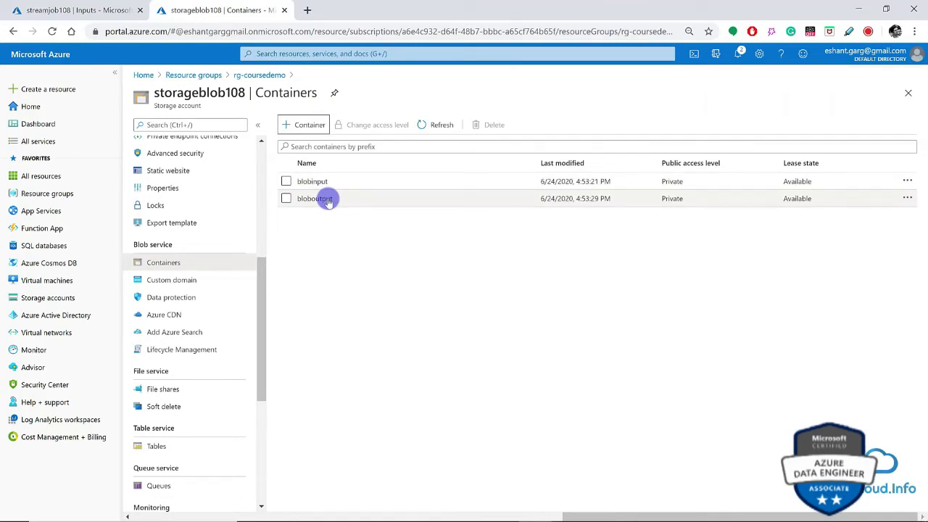
click(54, 10)
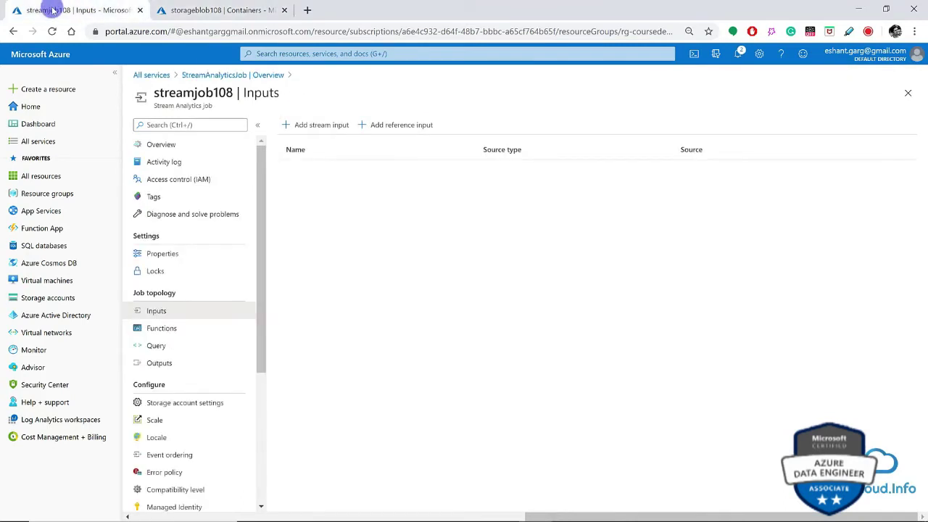
Step: Start a Blob storage stream input with the alias strminput, selected from your subscriptions, using the storage account storageblob108
click(314, 125)
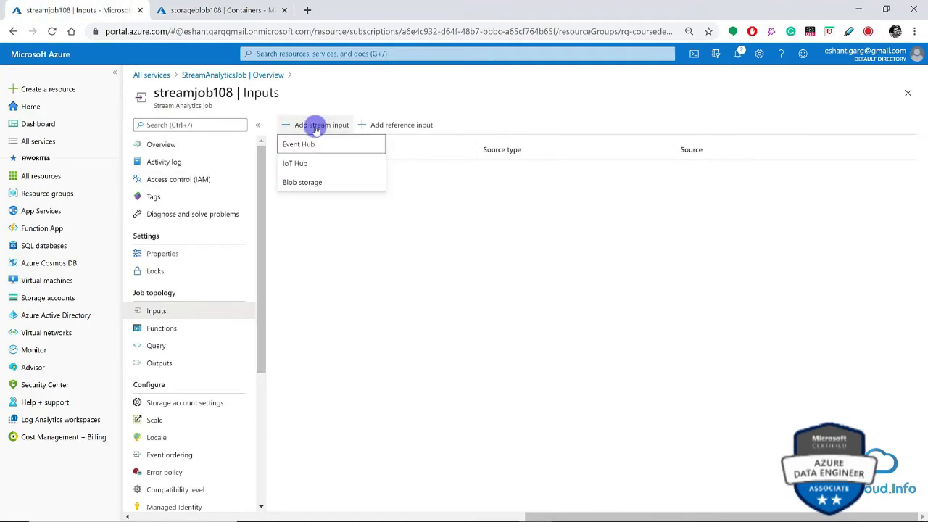
click(302, 182)
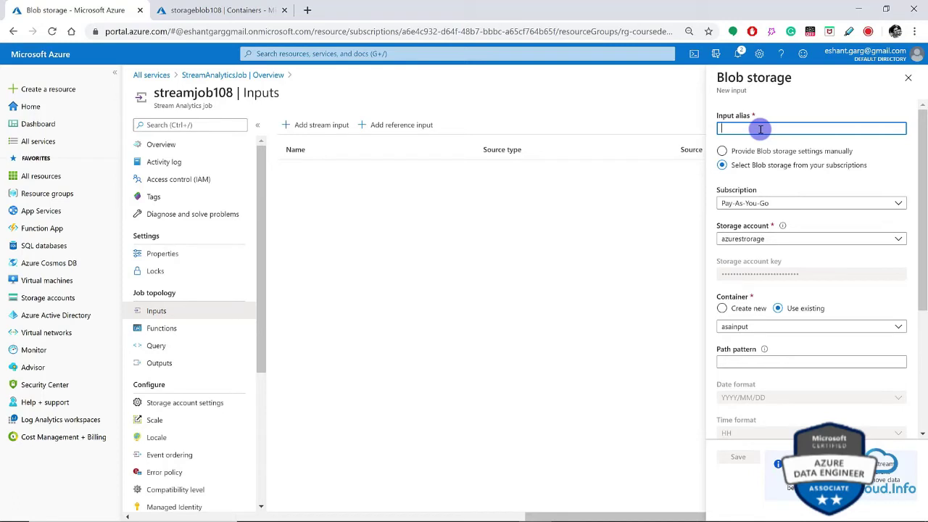
text(strminput)
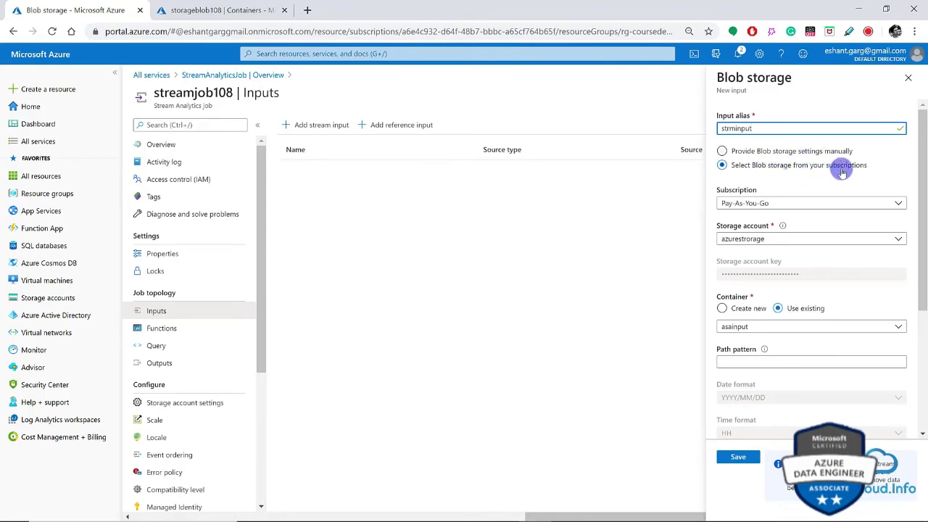
click(723, 165)
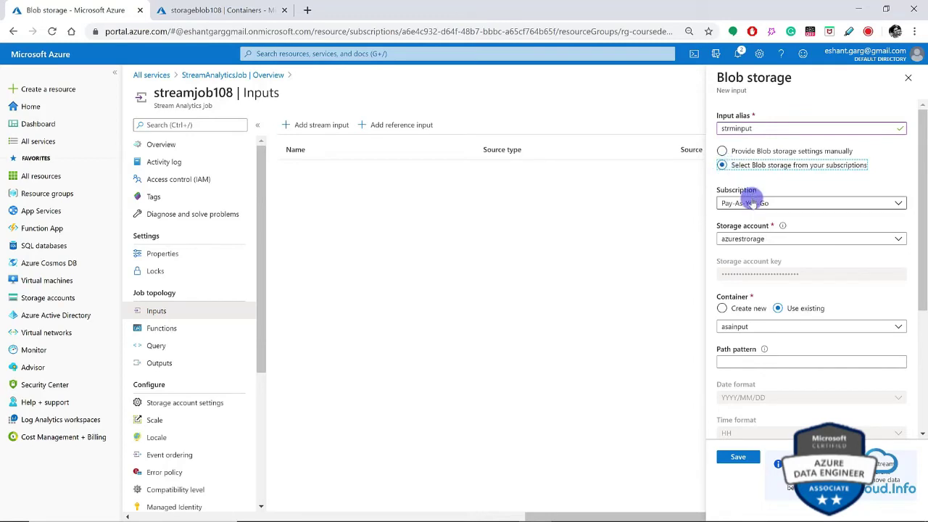
click(760, 237)
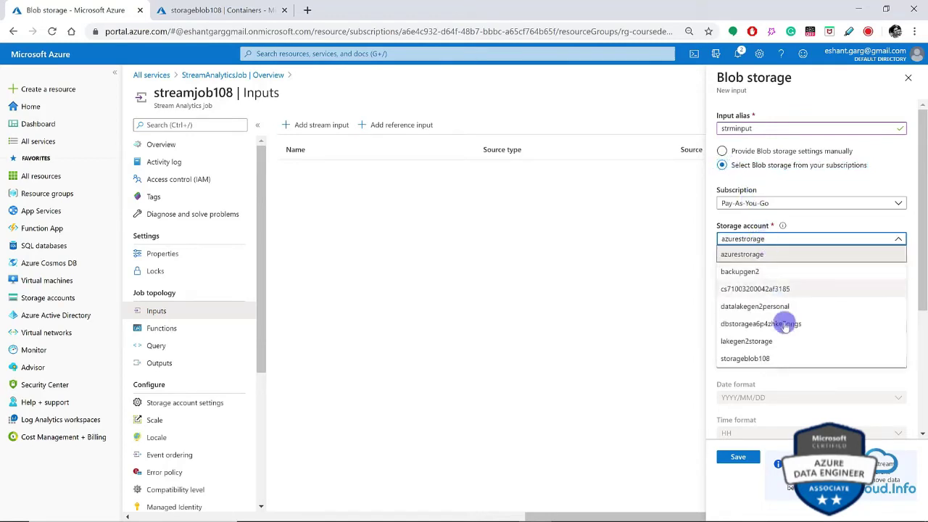
click(754, 360)
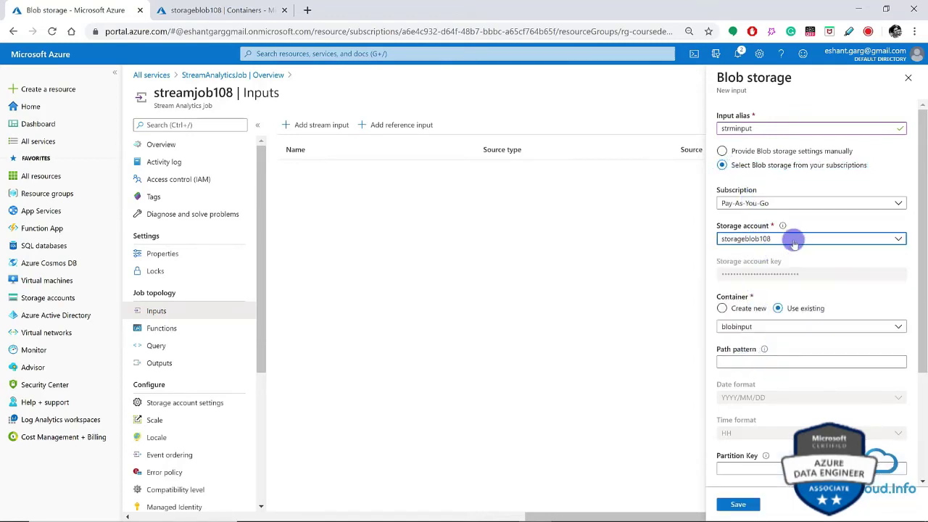
Step: Select the existing container blobinput for the stream input, leave the path pattern empty and save the input
scroll(885, 269, down, 2)
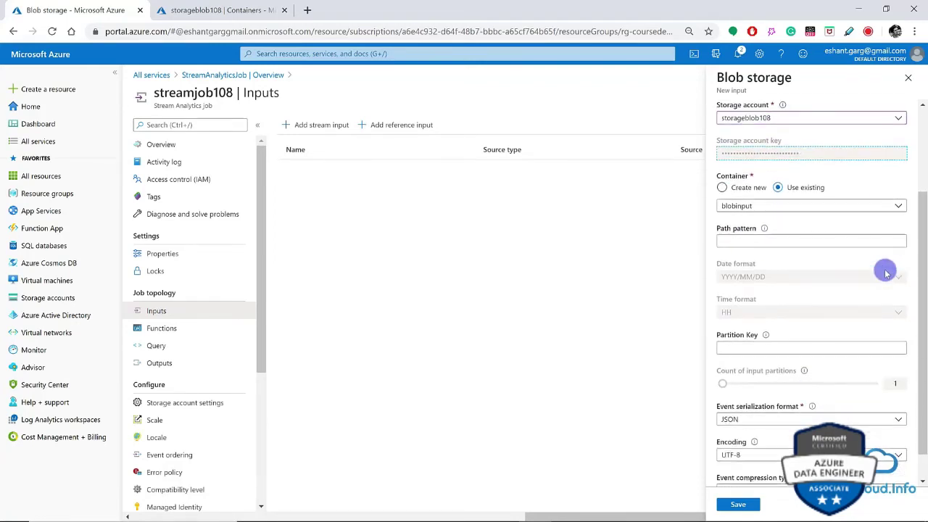
click(762, 207)
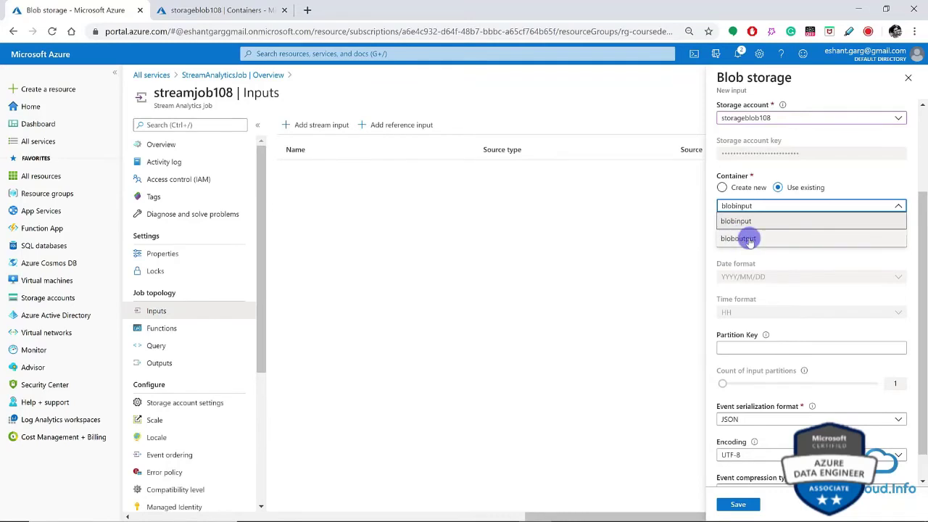
click(740, 222)
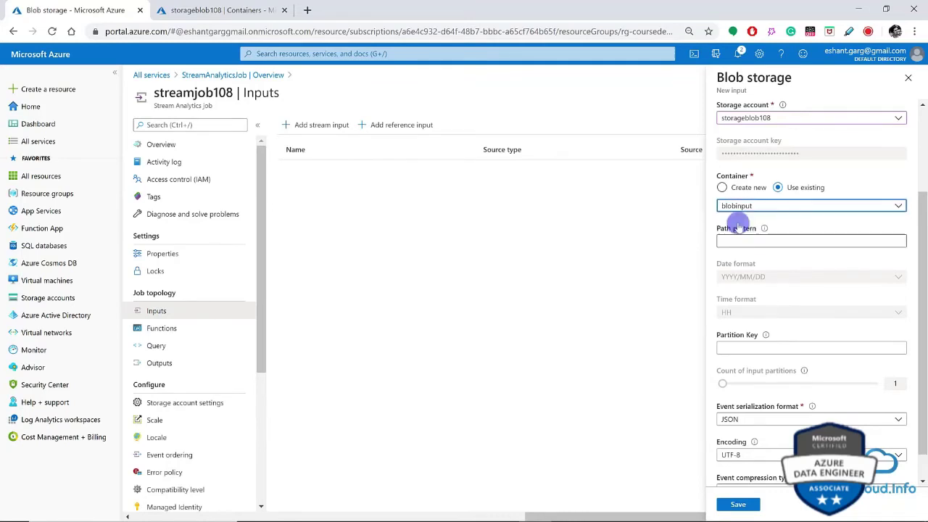
scroll(814, 242, up, 3)
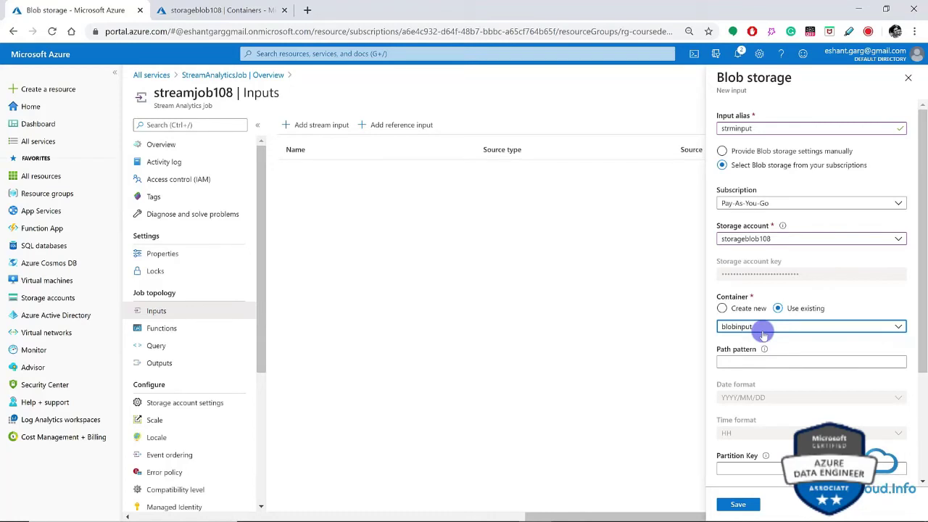
click(739, 361)
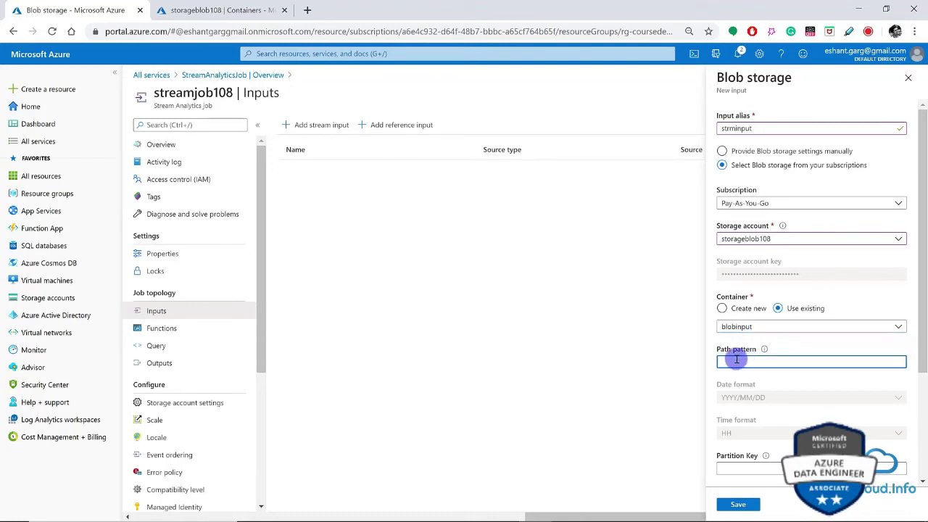
scroll(816, 390, down, 3)
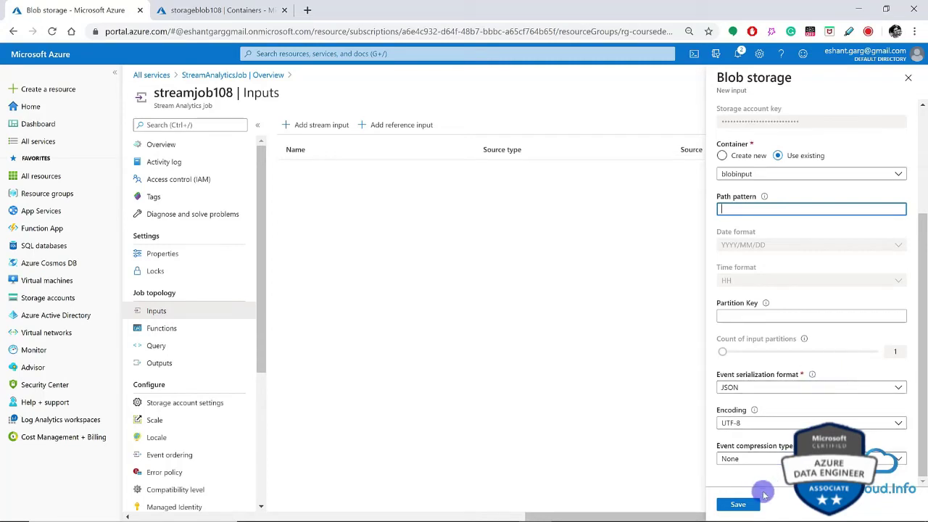
click(741, 508)
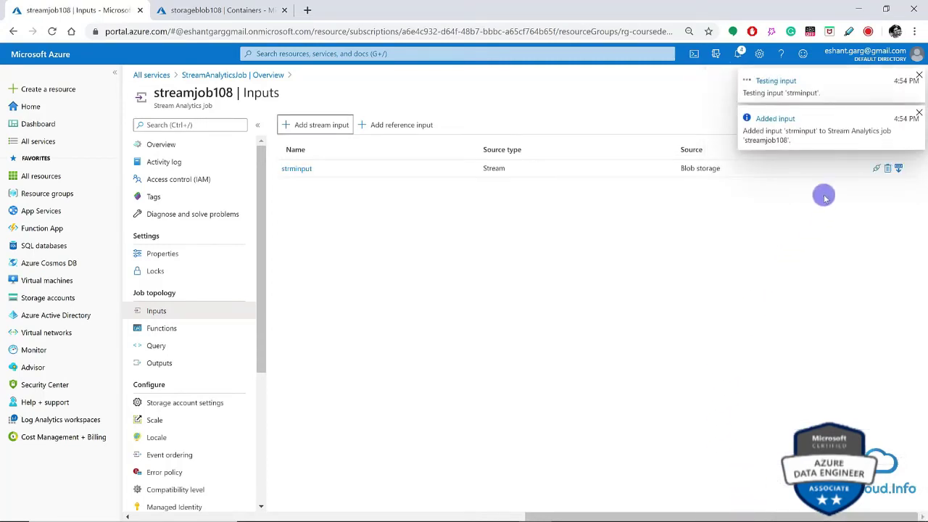
Step: Open the job's outputs and examine which sink types can be added
click(170, 366)
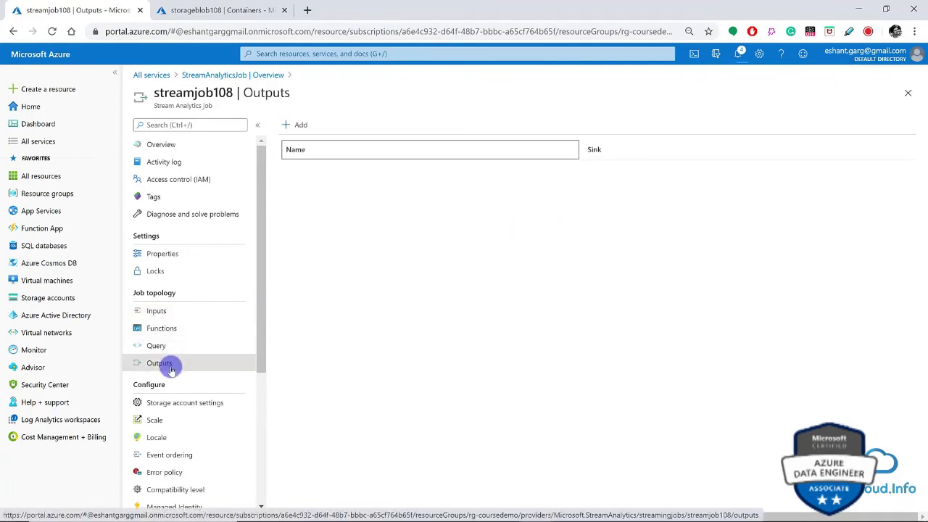
click(293, 123)
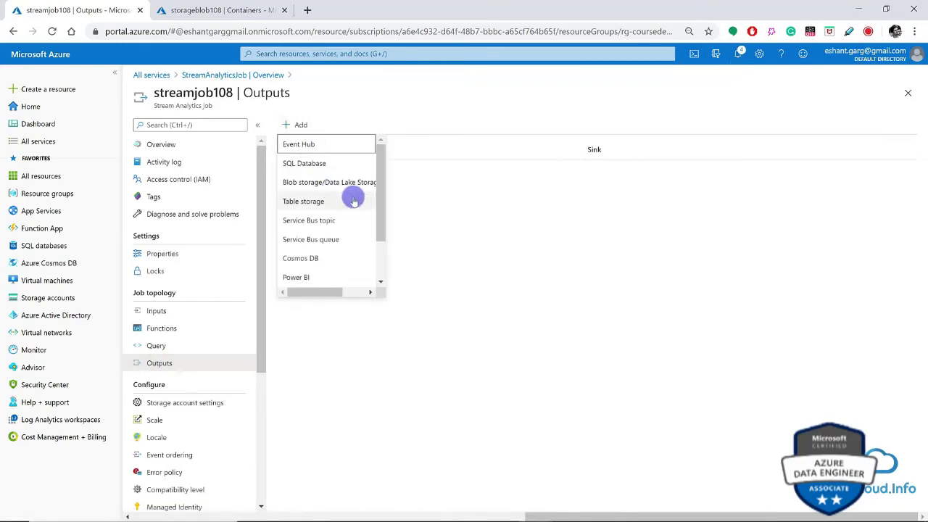
click(377, 182)
click(309, 138)
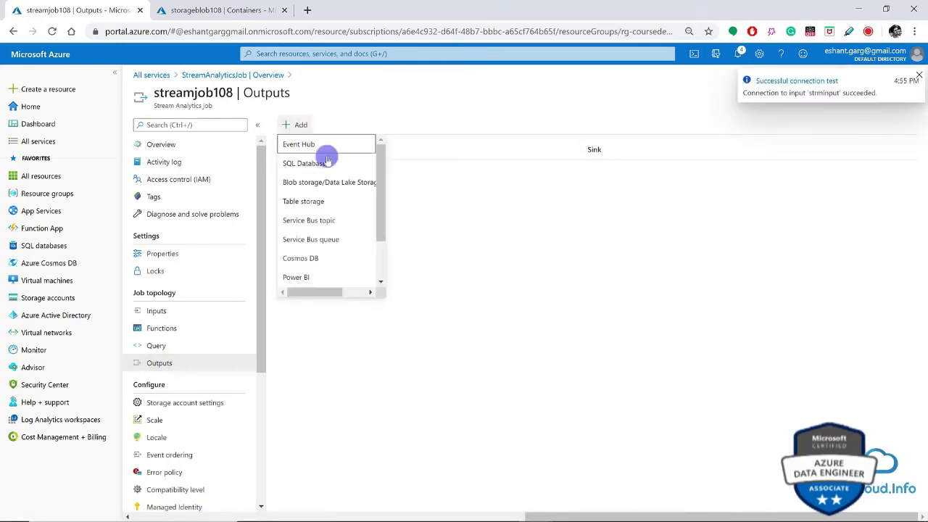
click(377, 181)
click(300, 131)
scroll(322, 196, down, 3)
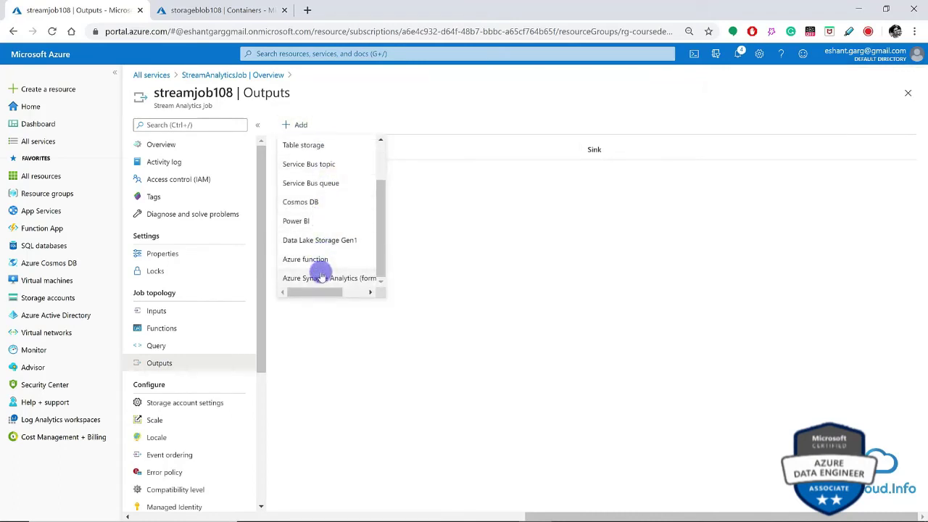
scroll(321, 277, up, 2)
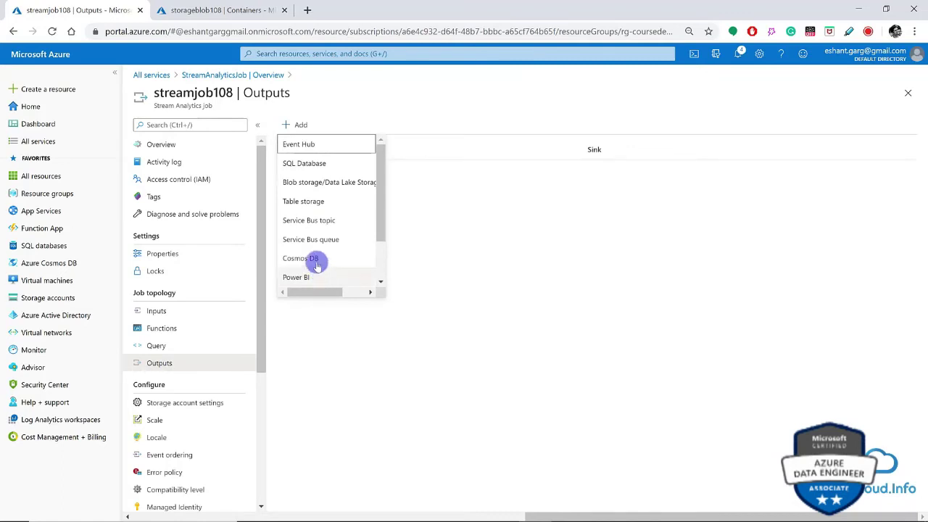
scroll(338, 222, down, 3)
scroll(334, 238, up, 3)
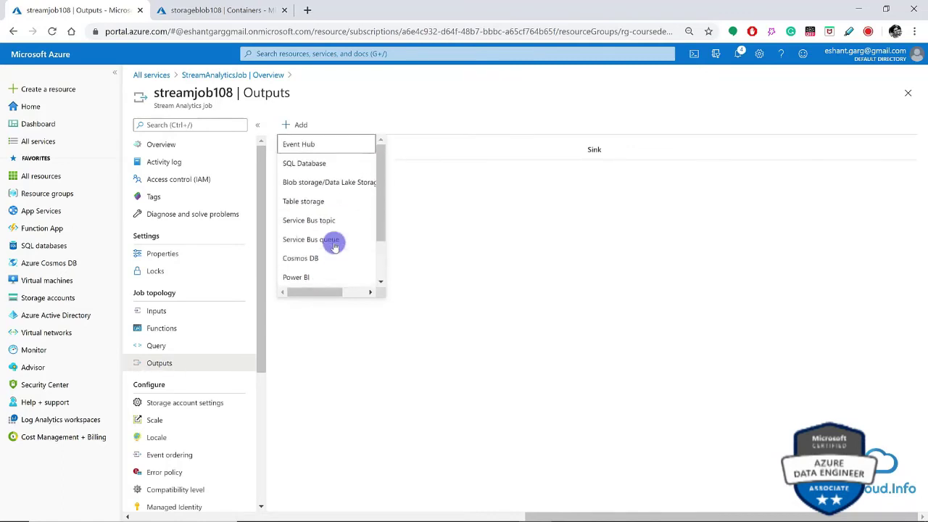
Step: Start a new Blob storage/Data Lake Storage output with the alias strmoutput
click(305, 187)
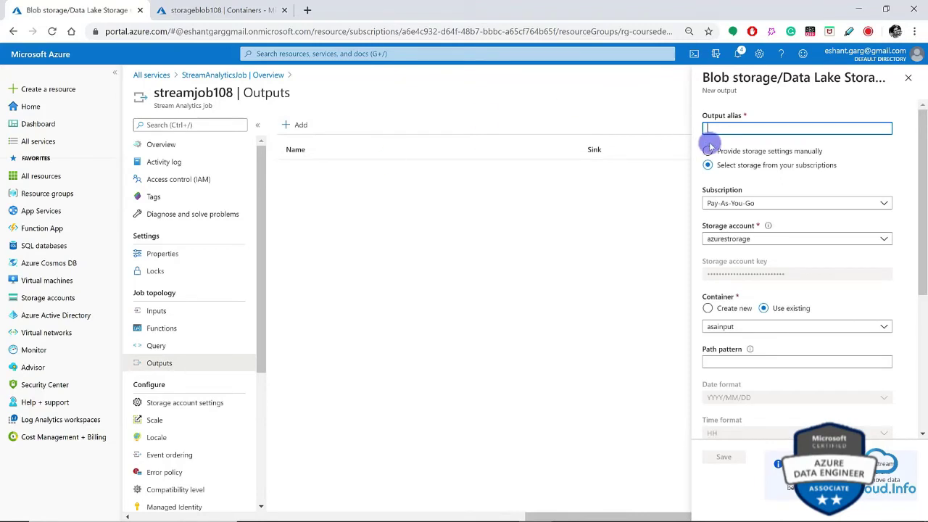
text(strmoutput)
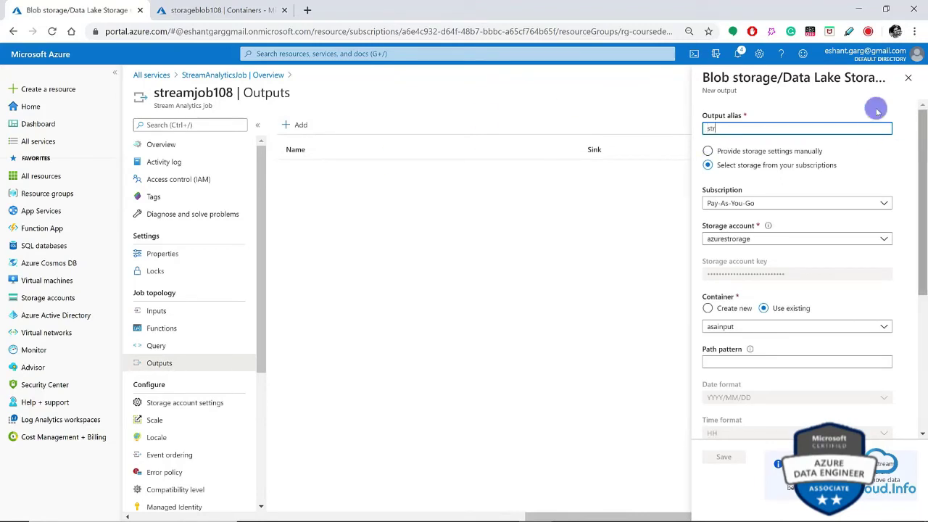
click(738, 53)
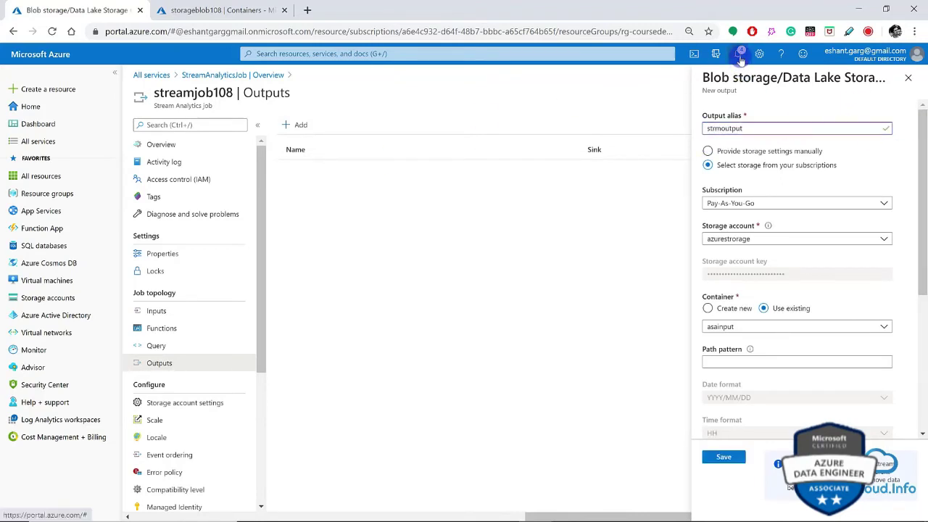
key(Escape)
double_click(734, 129)
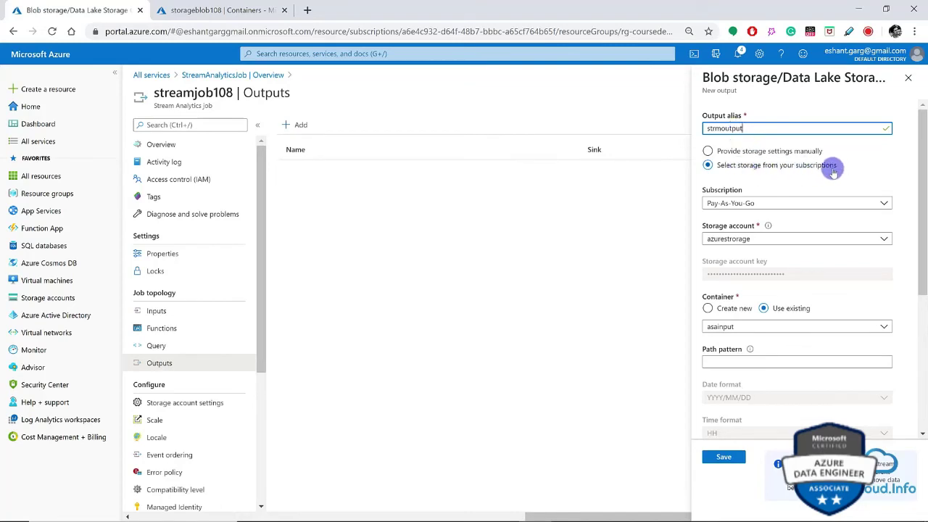
Step: Set the output's storage account to storageblob108 and its existing container to bloboutput
drag(923, 181, 925, 214)
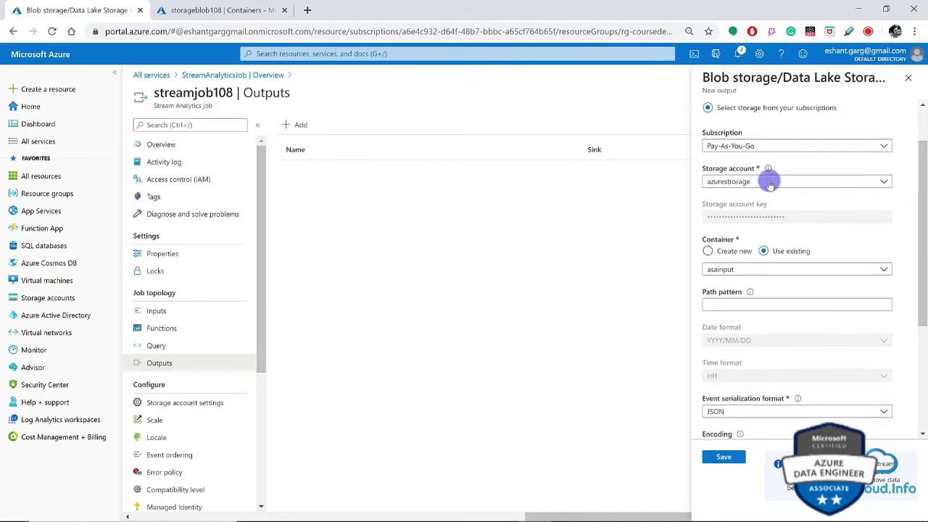
click(804, 178)
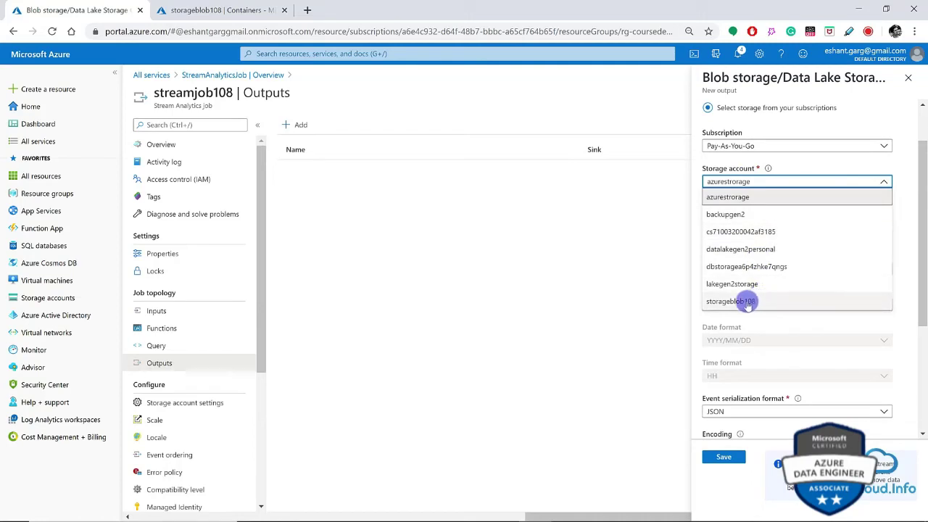
click(745, 302)
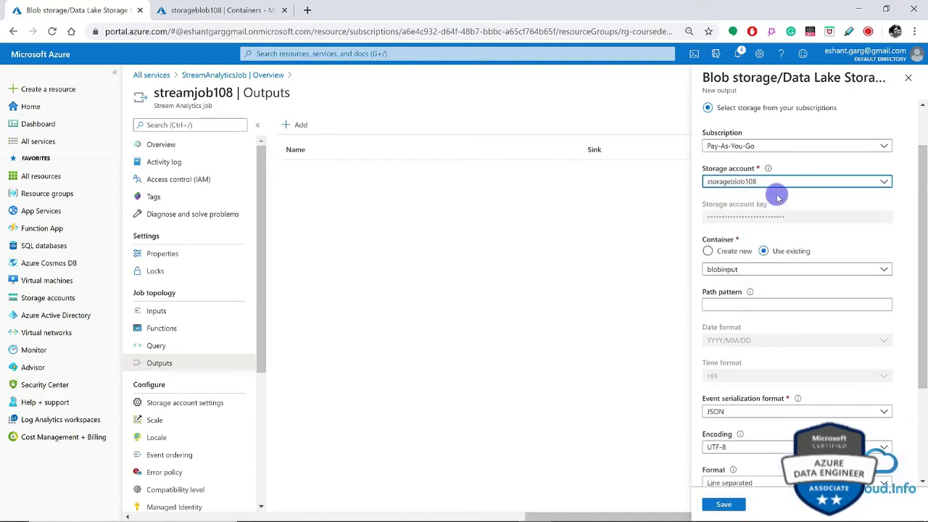
click(779, 269)
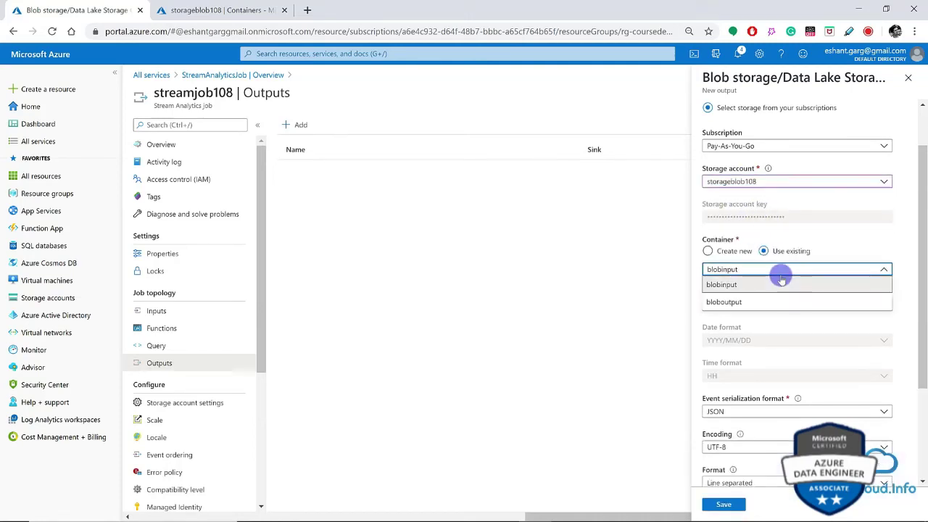
click(748, 301)
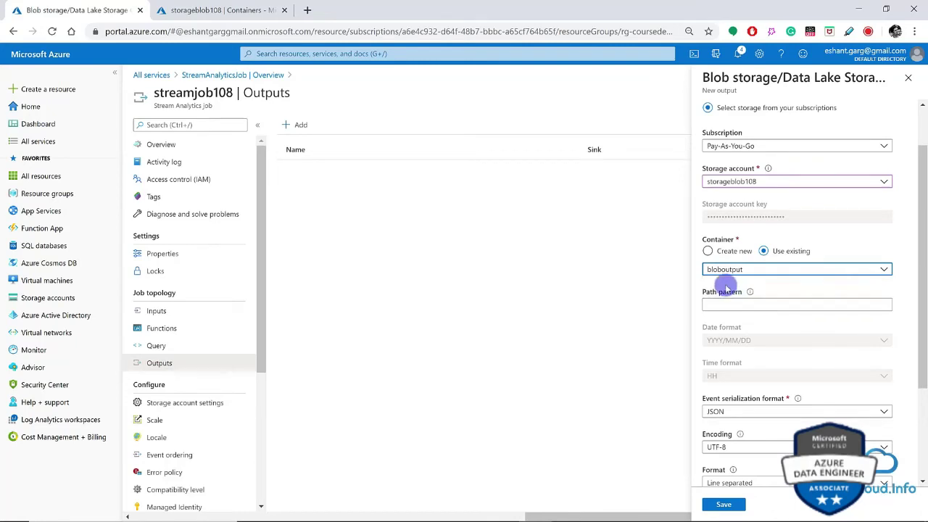
Step: Set the output's minimum rows to 10 and its maximum time to 0 hours and 1 minute
scroll(742, 283, down, 1)
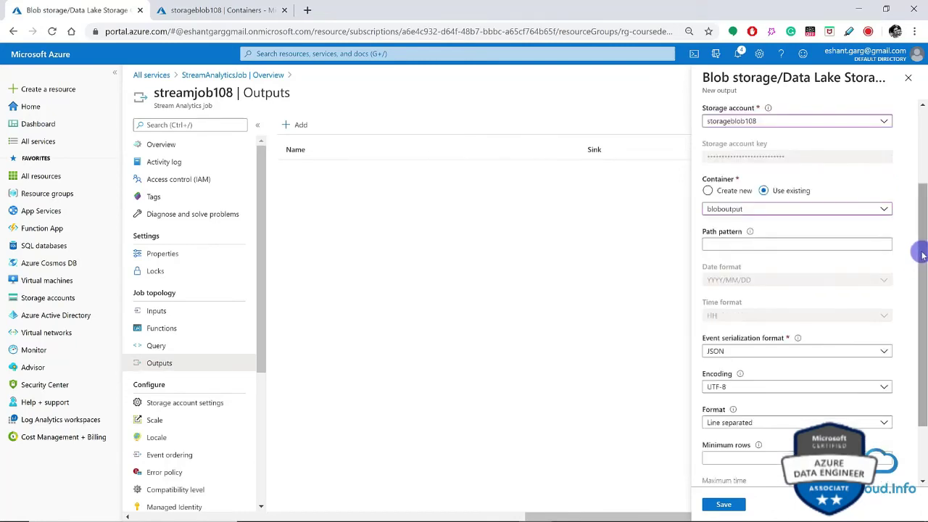
scroll(924, 305, down, 2)
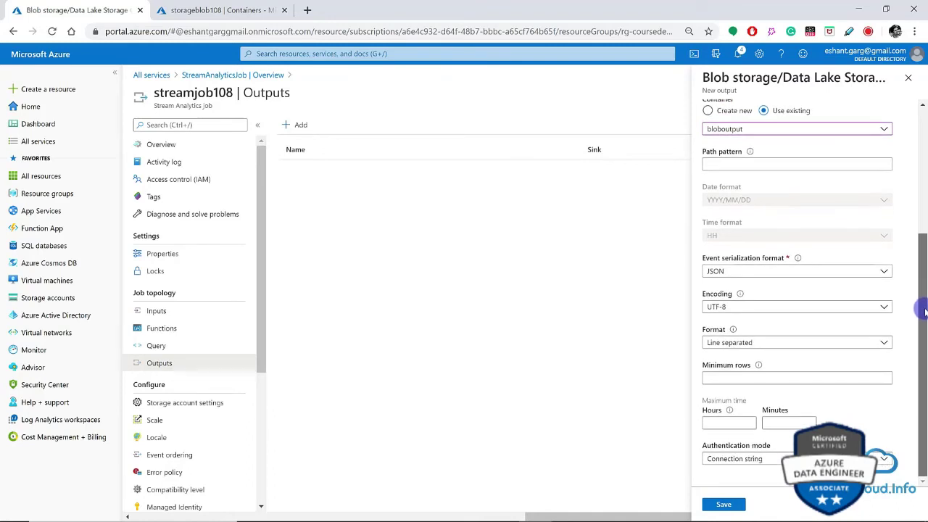
click(784, 421)
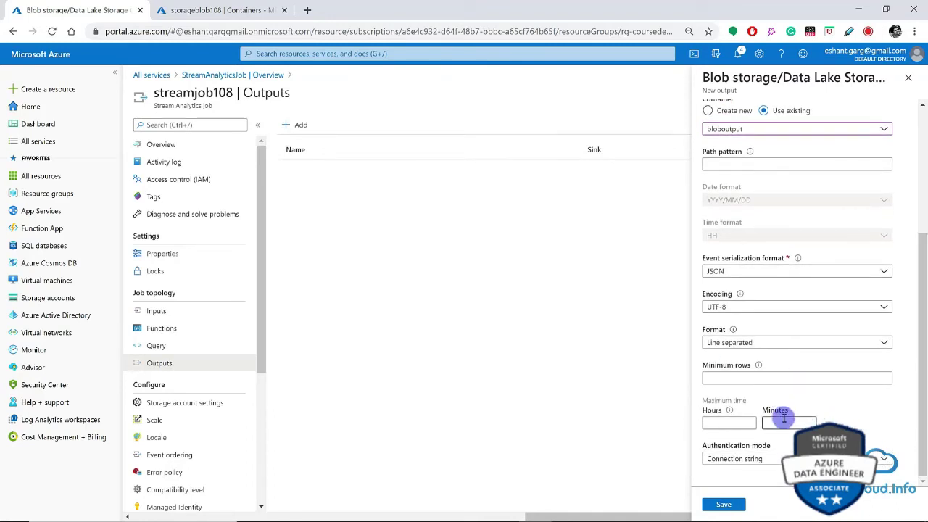
click(759, 379)
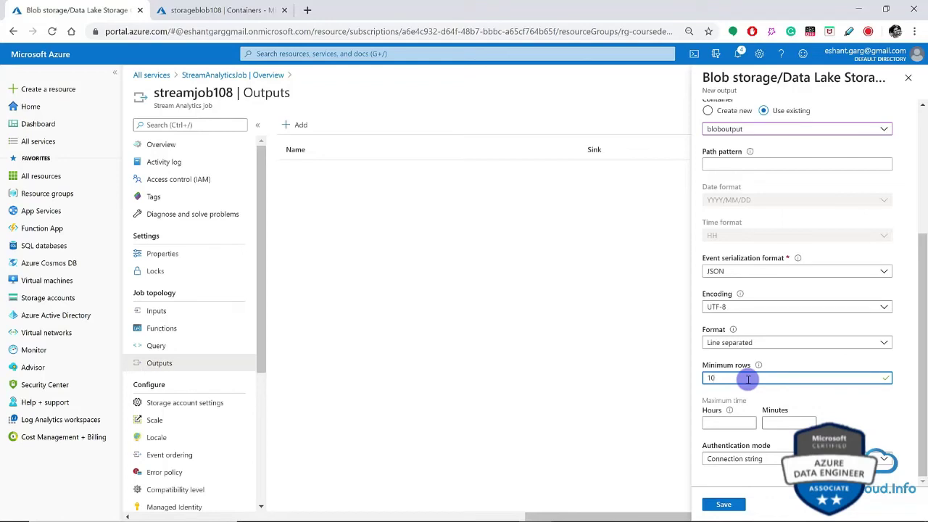
click(773, 424)
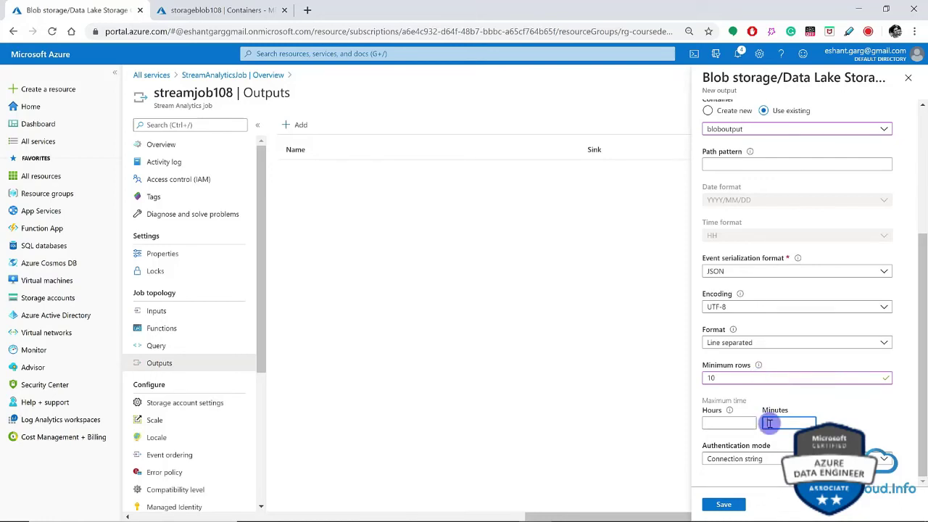
text(5)
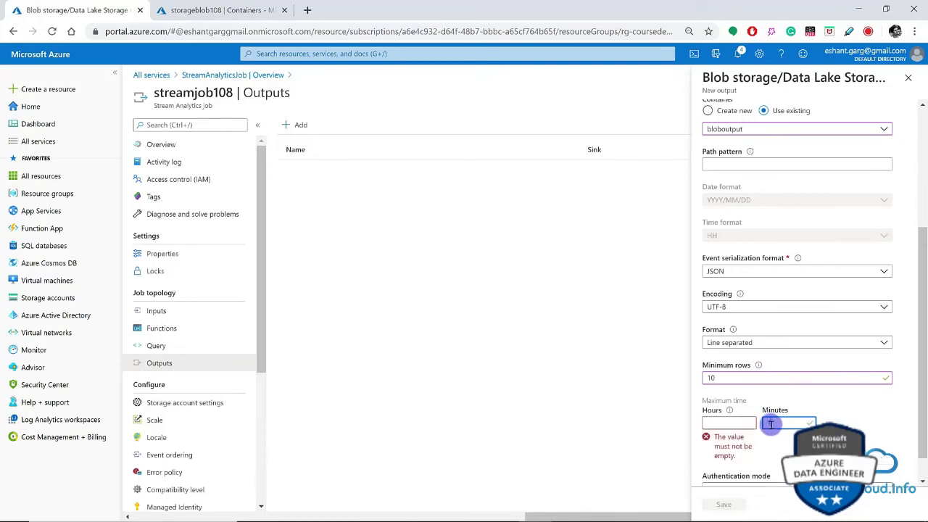
click(748, 424)
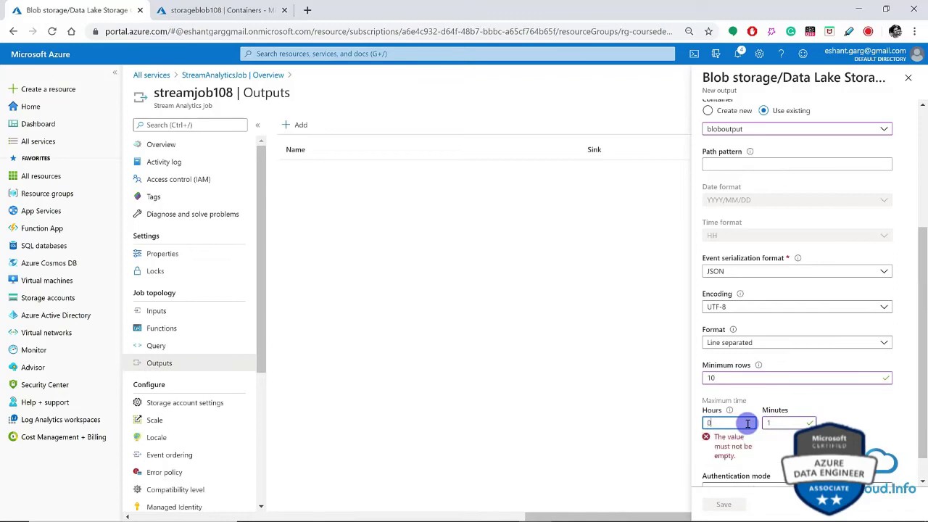
Step: Finish the output's maximum time as 0 hours and 1 minute, review the batching values, and save the output
text(0)
click(783, 425)
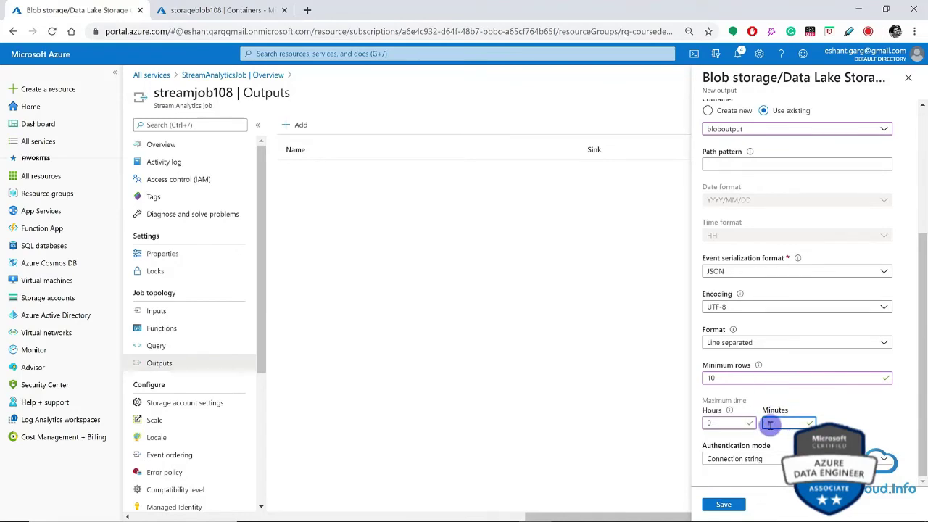
text(1)
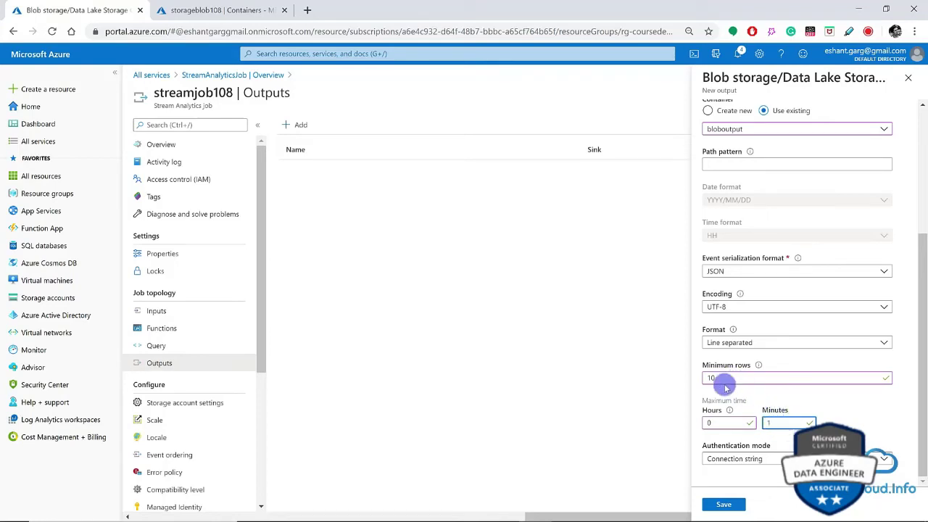
drag(721, 381, 677, 375)
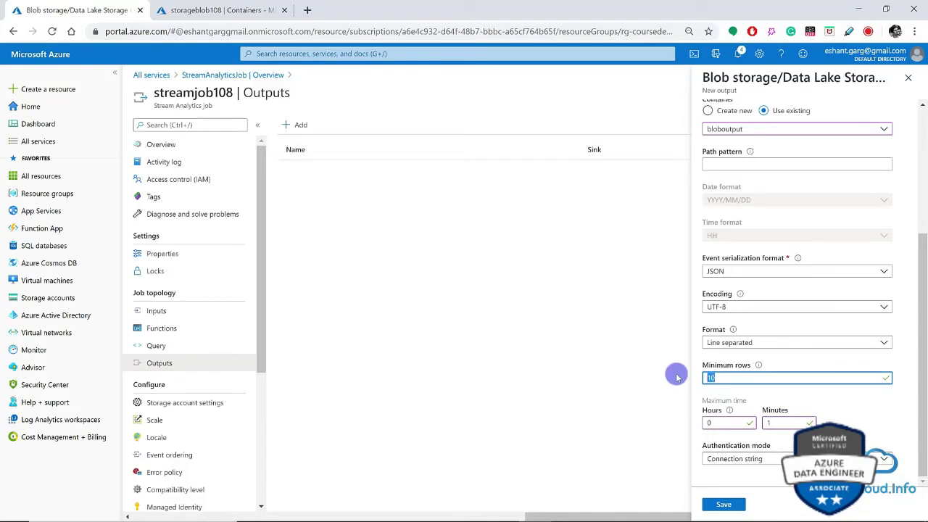
drag(773, 423, 742, 424)
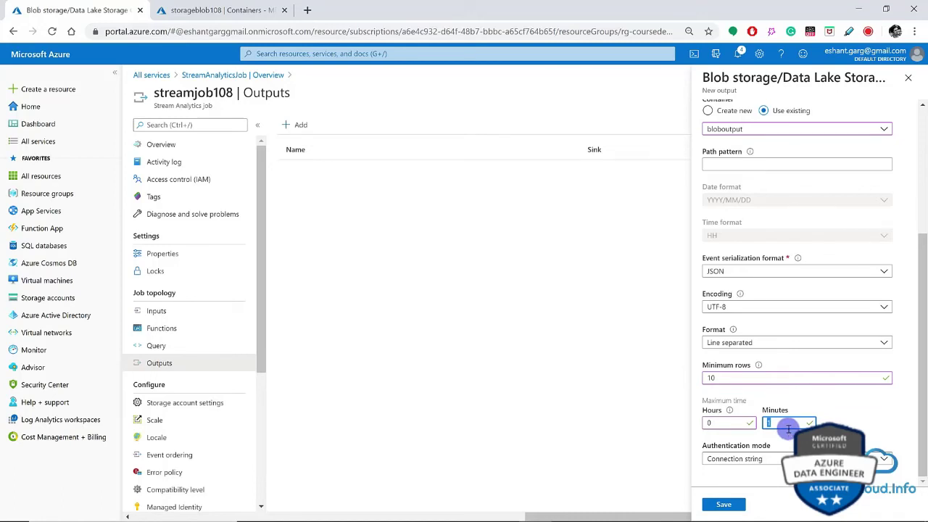
click(912, 392)
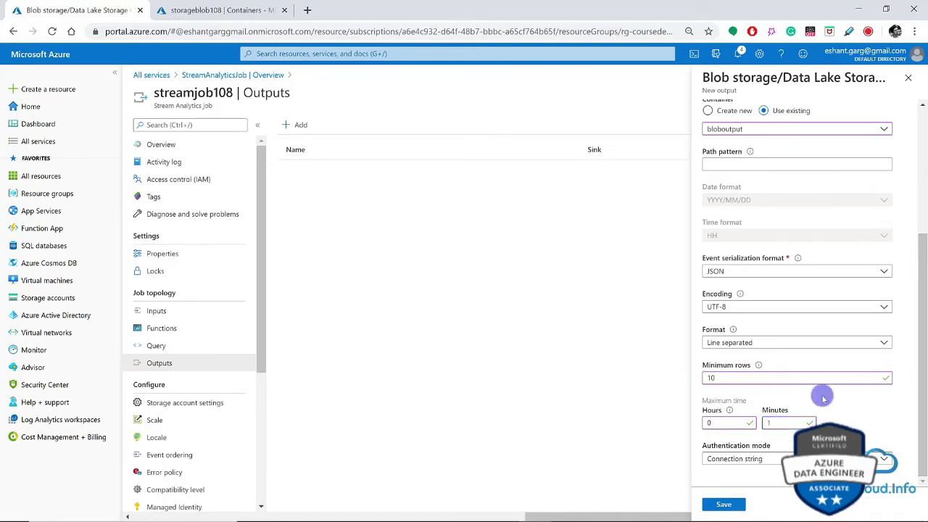
click(726, 508)
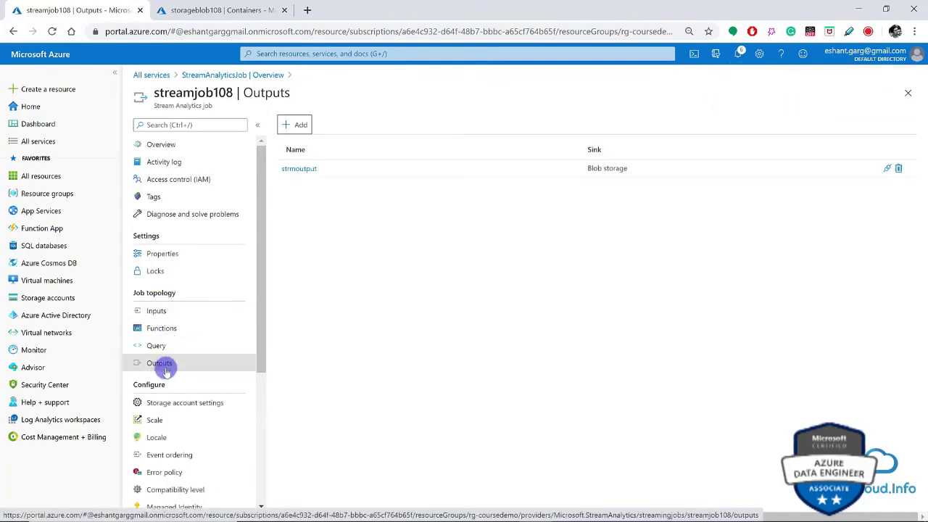
Step: Open the job's query editor and examine the default query and the input preview for strminput
click(157, 346)
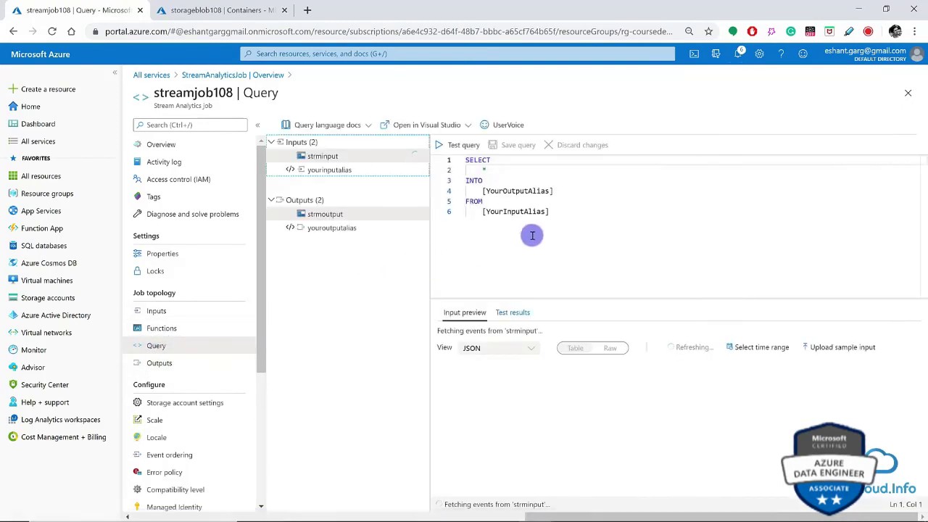
drag(564, 212, 460, 159)
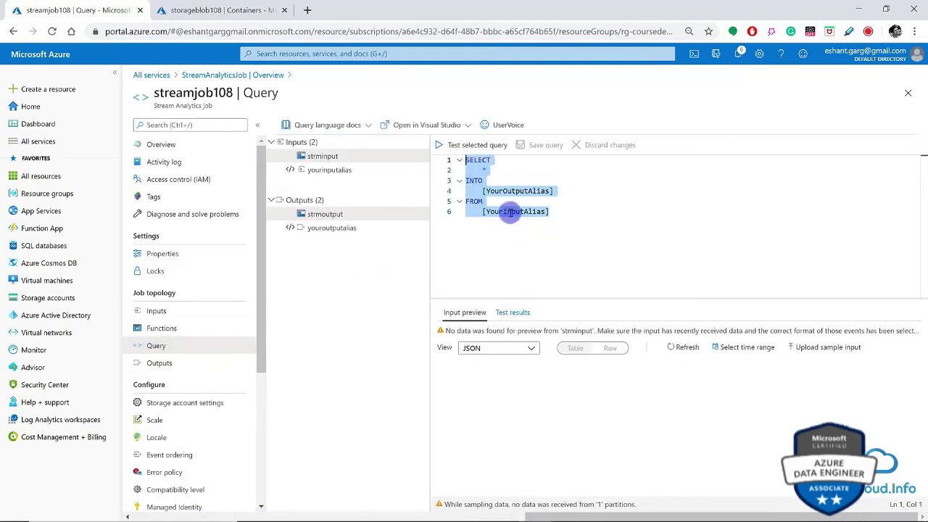
click(512, 212)
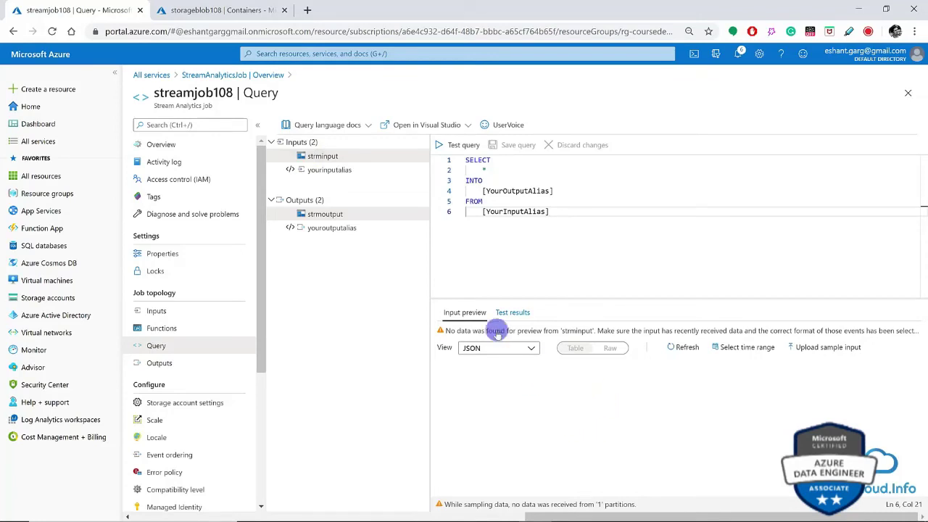
click(323, 158)
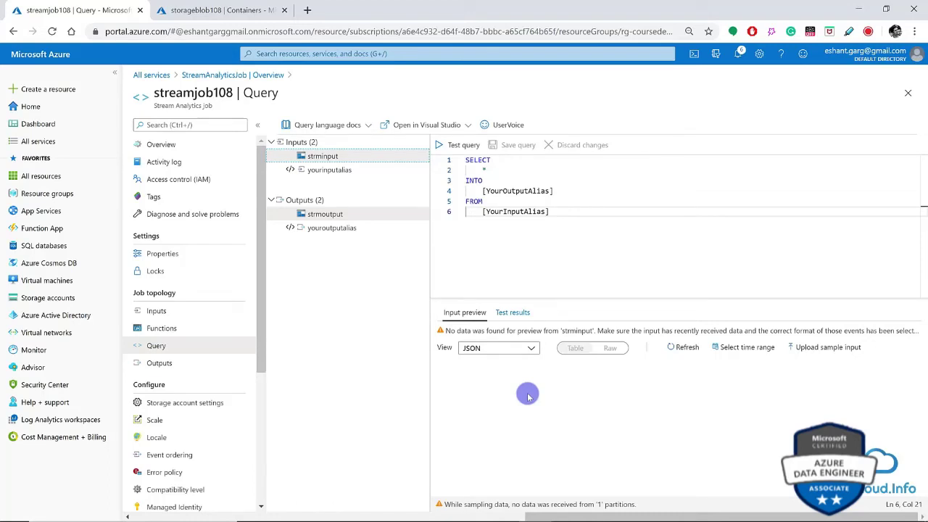
Step: Upload the Input JSON file from the AzureStreamAnalytics folder to the blobinput container of storageblob108
click(207, 8)
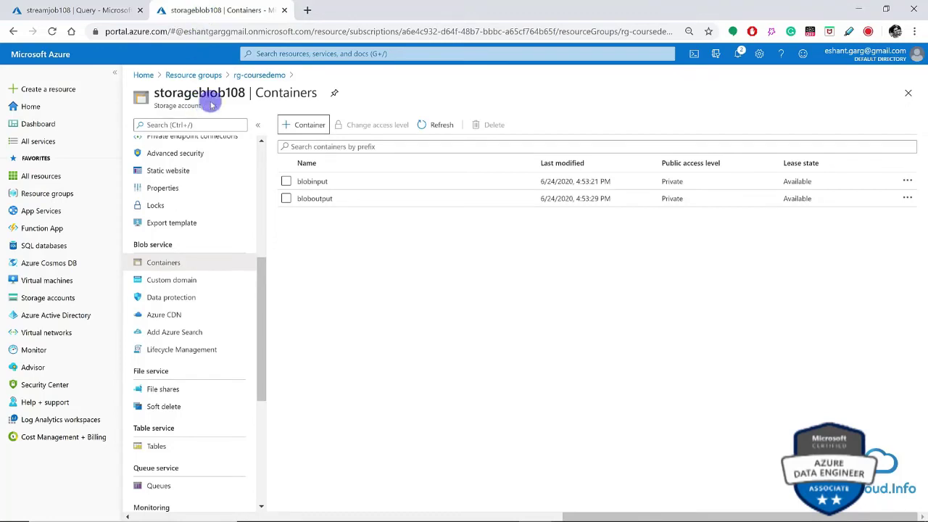
click(313, 182)
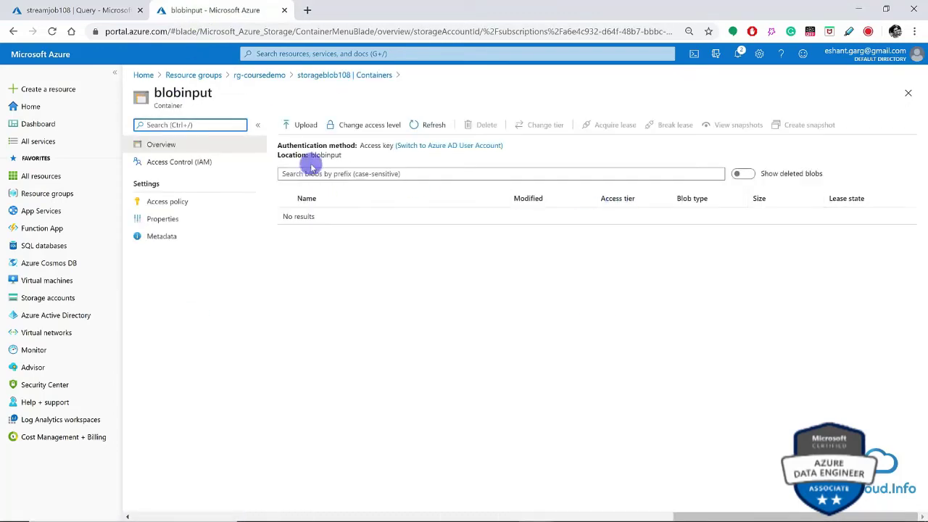
click(300, 125)
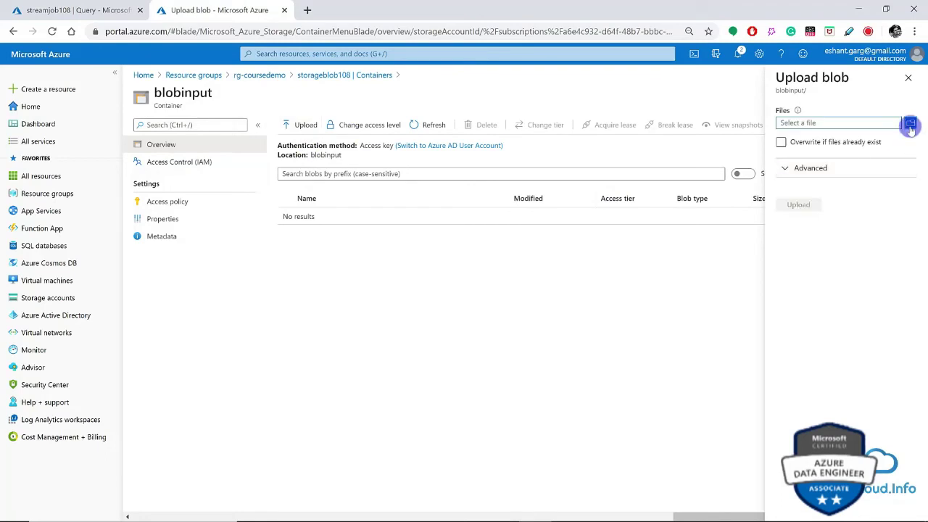
click(911, 125)
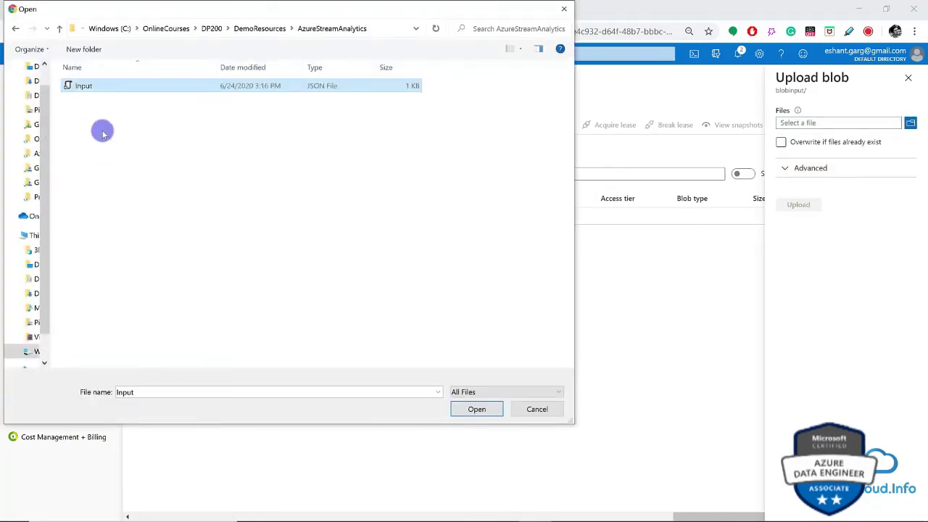
click(84, 87)
click(85, 89)
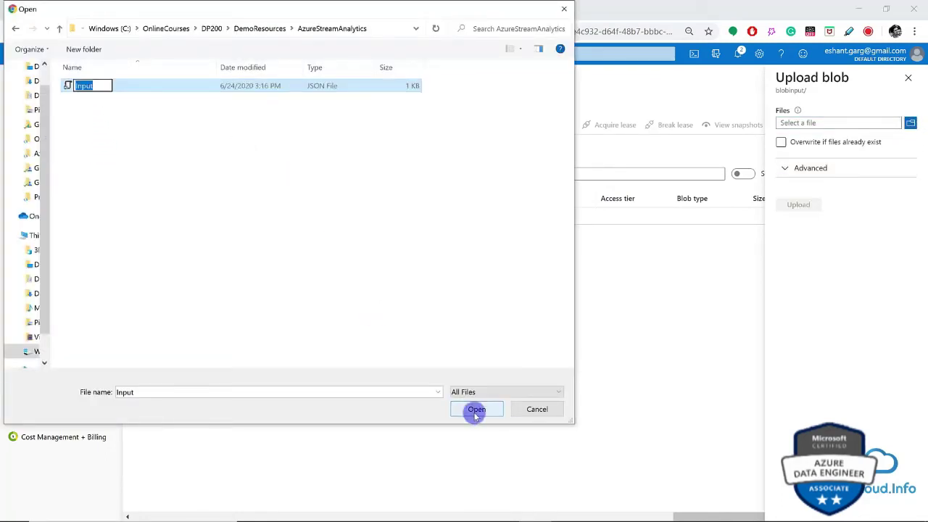
click(133, 109)
click(112, 89)
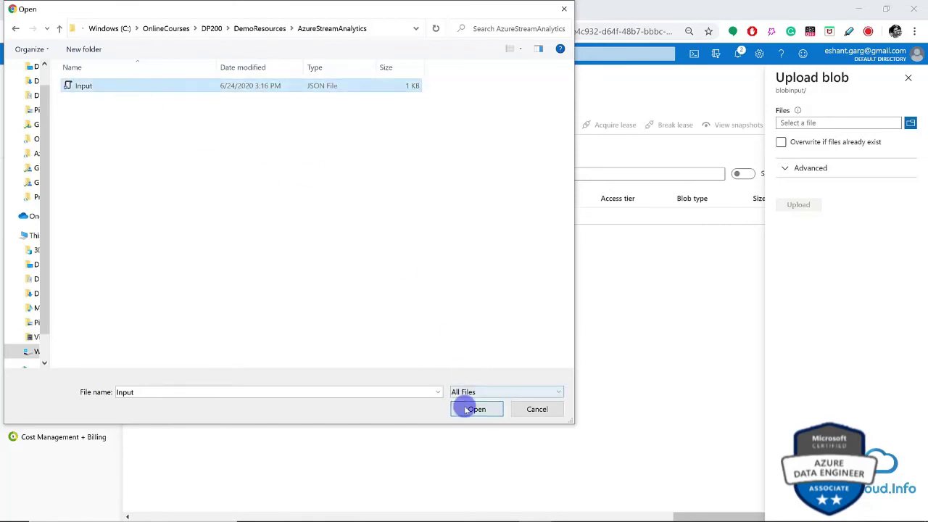
click(475, 408)
click(799, 205)
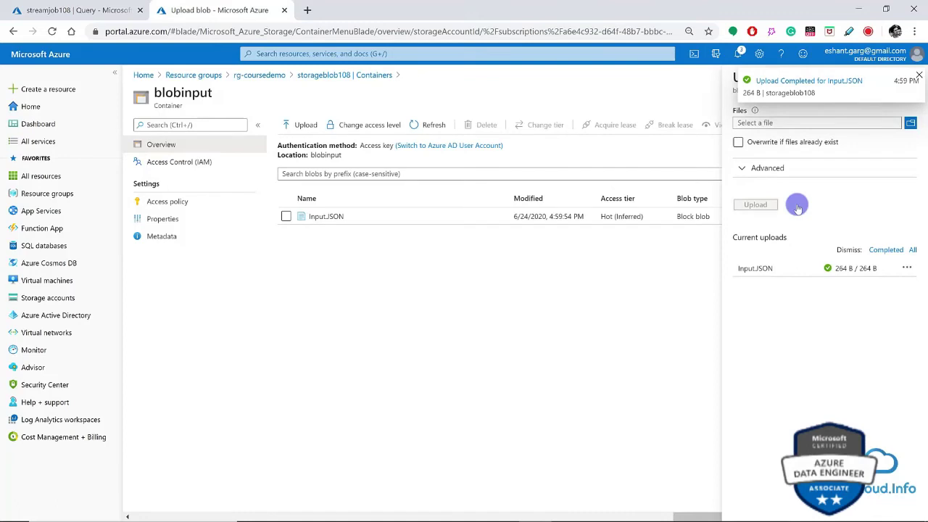
click(911, 86)
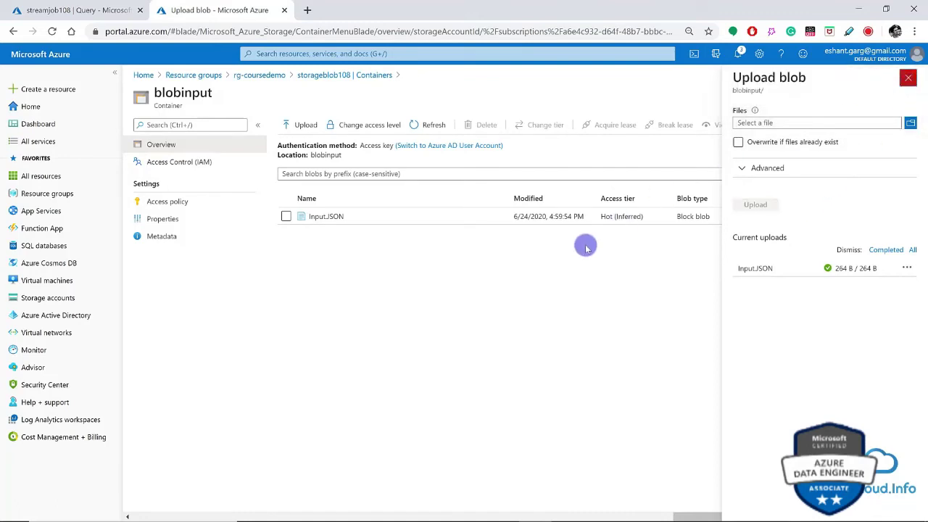
Step: Return to streamjob108's query, make room by collapsing the portal menu and closing the overview blade, and preview strminput's data
click(51, 7)
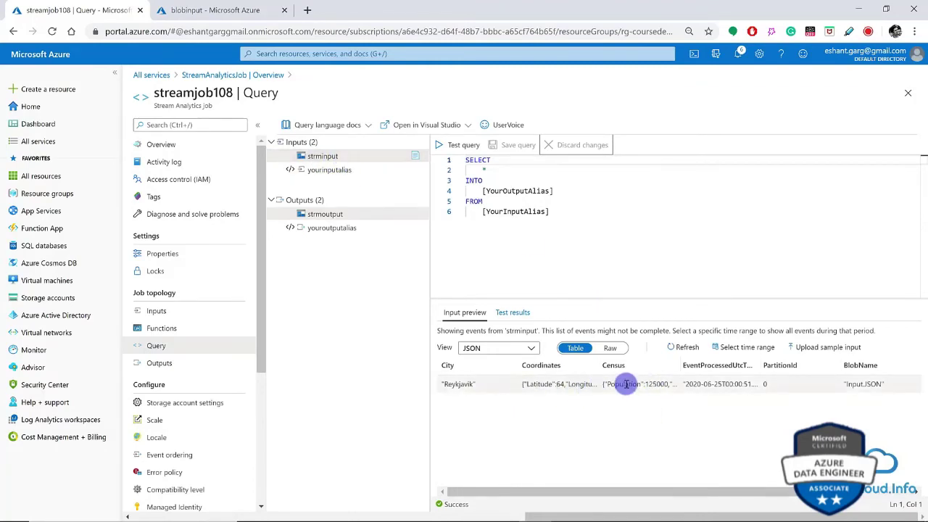
click(115, 72)
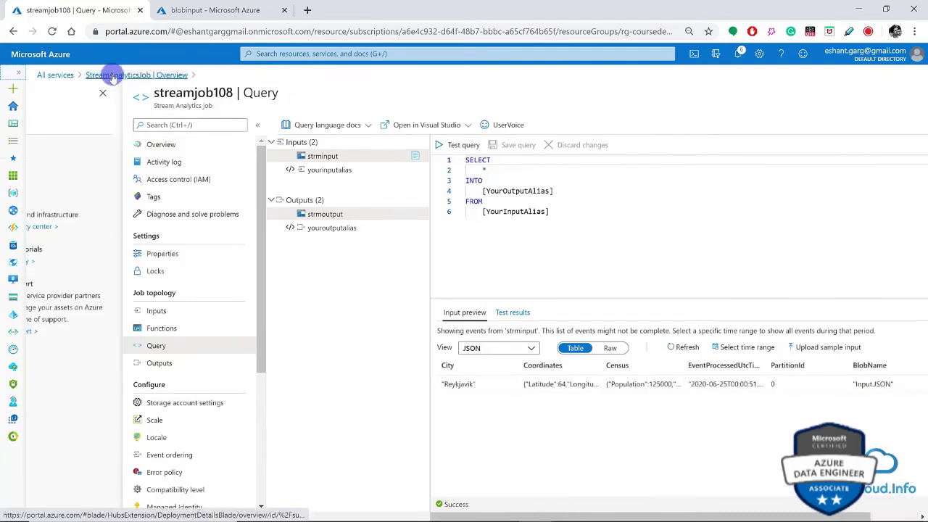
click(257, 126)
click(102, 93)
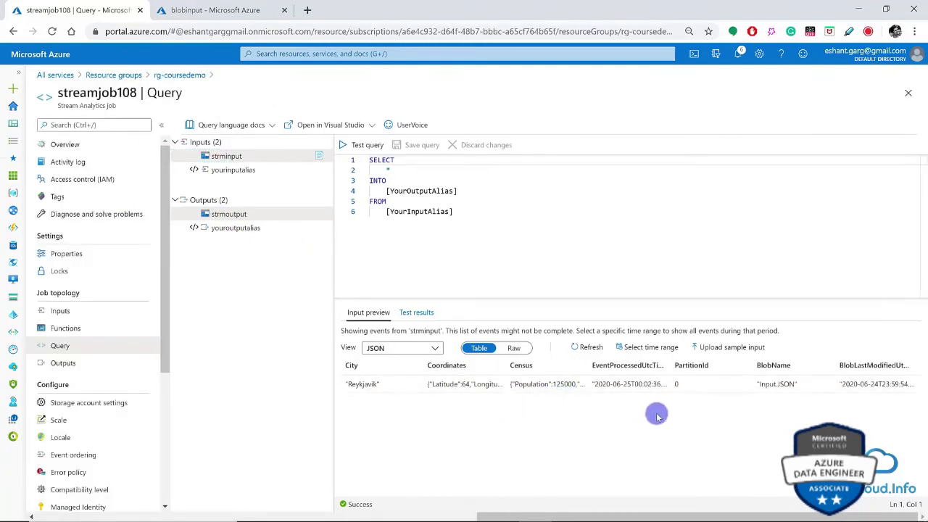
click(223, 155)
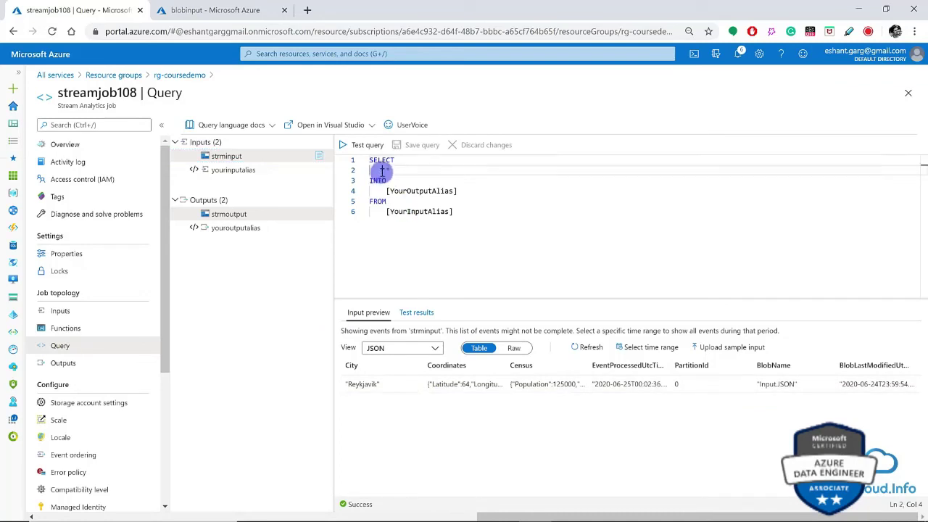
Step: Replace the default query with SELECT City, Coordinates.Latitude, Coordinates.Longitude INTO strmoutput FROM strminput
drag(454, 211, 275, 116)
text(SELECT City,     Coordinates.Latitude,     Coordinates.Longitude INTO strmoutput FROM strminput)
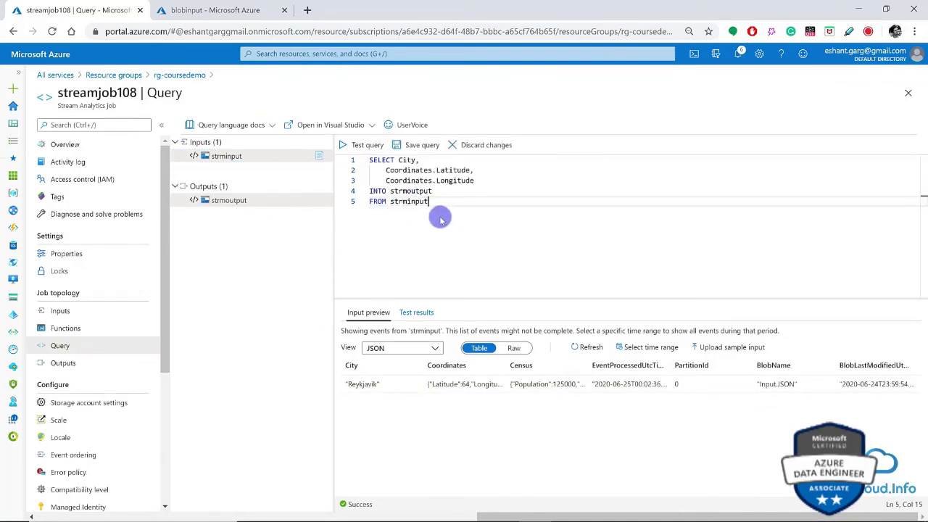
double_click(403, 203)
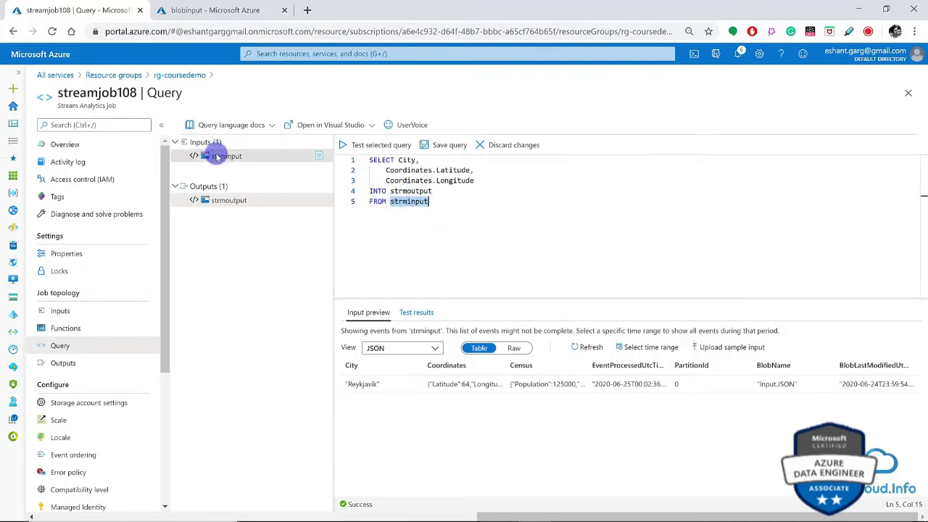
drag(399, 159, 473, 181)
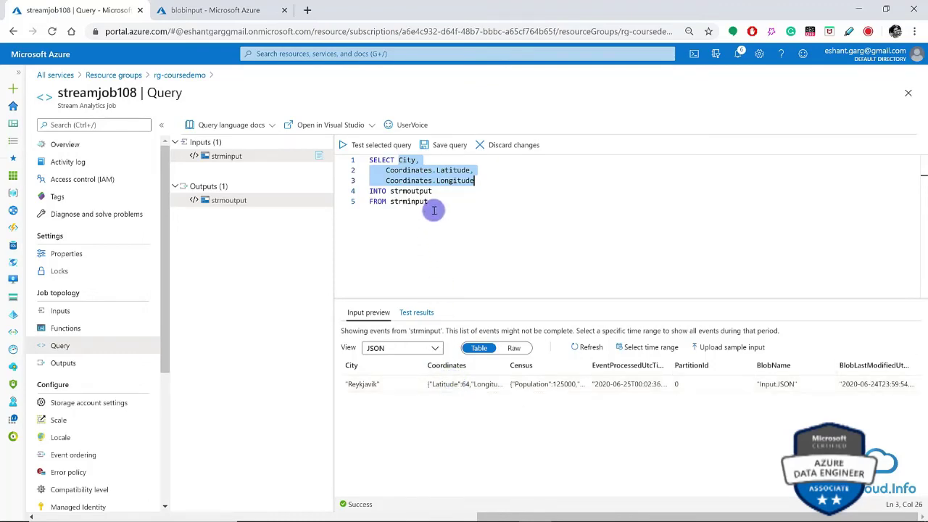
click(468, 232)
Step: Switch to the Input file in Notepad and compare its City, Coordinates and Census fields with the query, then minimize it
key(alt+Tab)
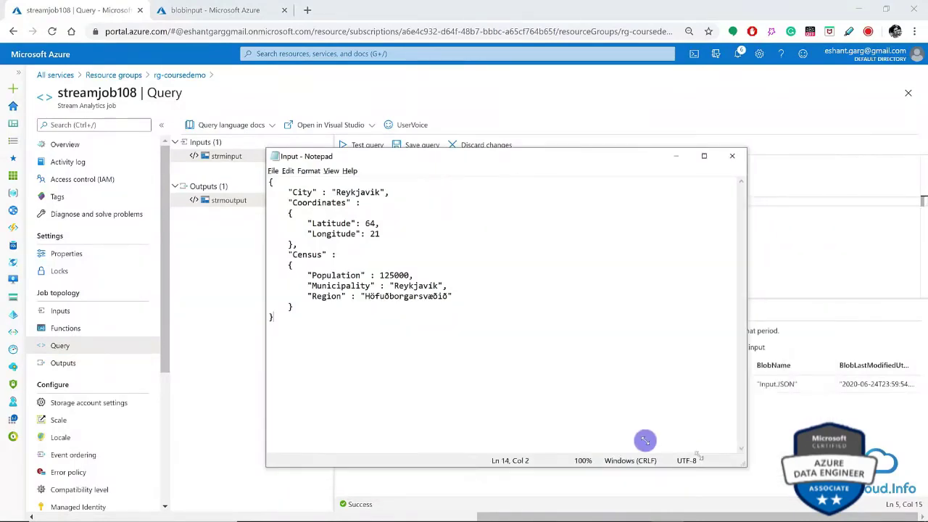
drag(399, 156, 710, 152)
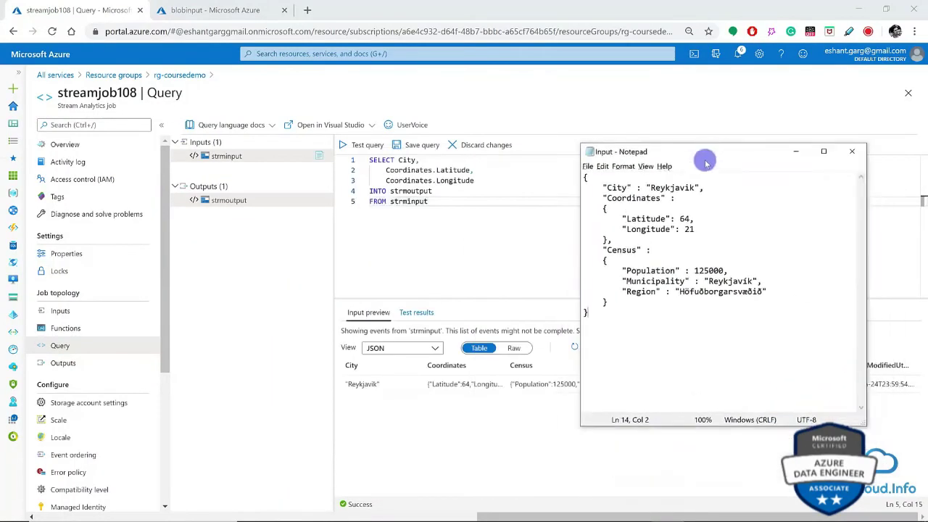
drag(608, 188, 702, 190)
drag(606, 198, 618, 244)
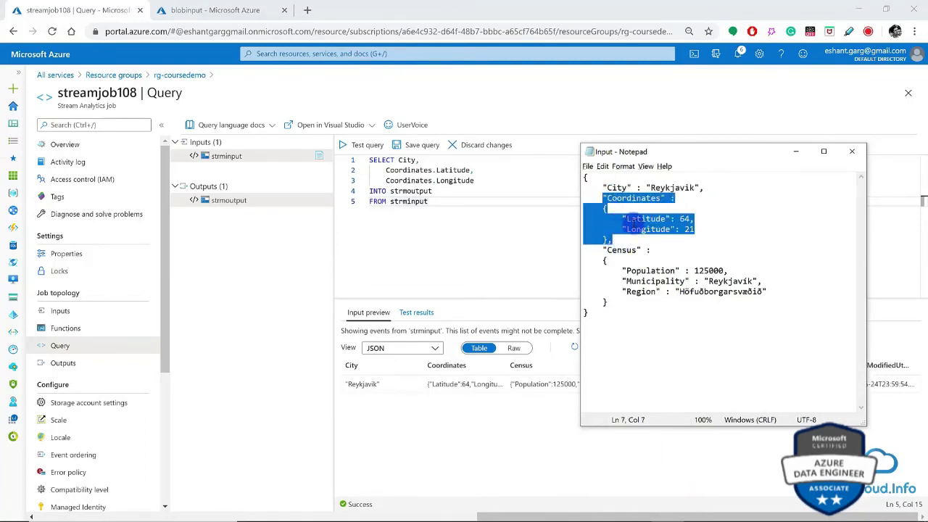
drag(607, 250, 612, 300)
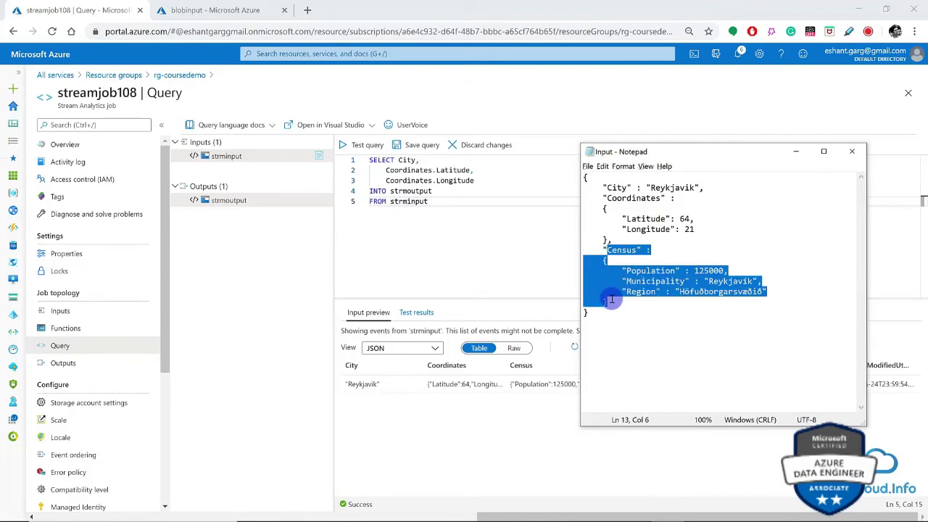
click(656, 282)
double_click(656, 281)
double_click(642, 292)
click(635, 323)
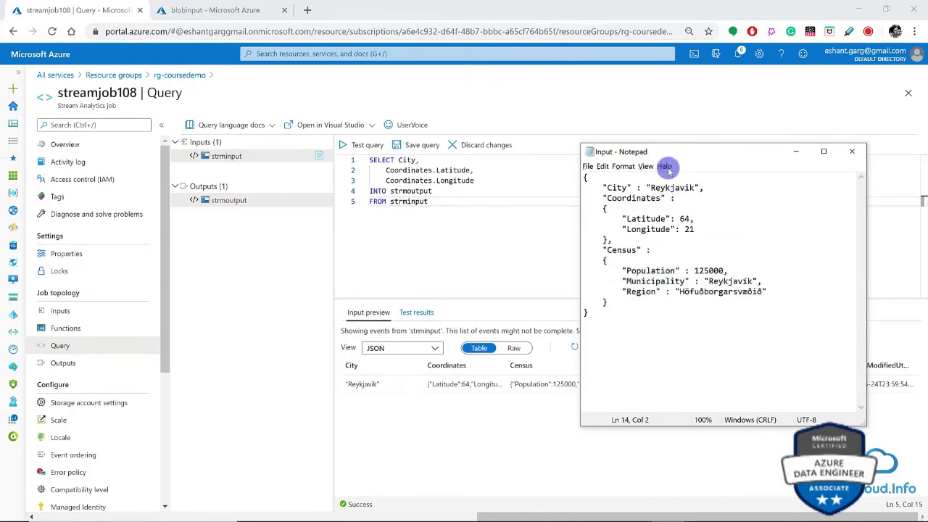
drag(655, 145, 603, 135)
drag(555, 177, 648, 232)
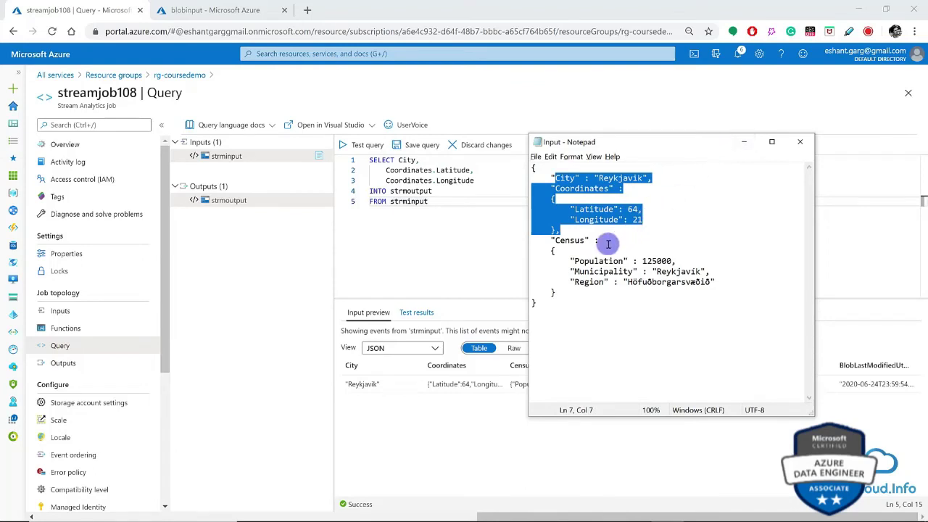
drag(549, 241, 559, 298)
click(584, 293)
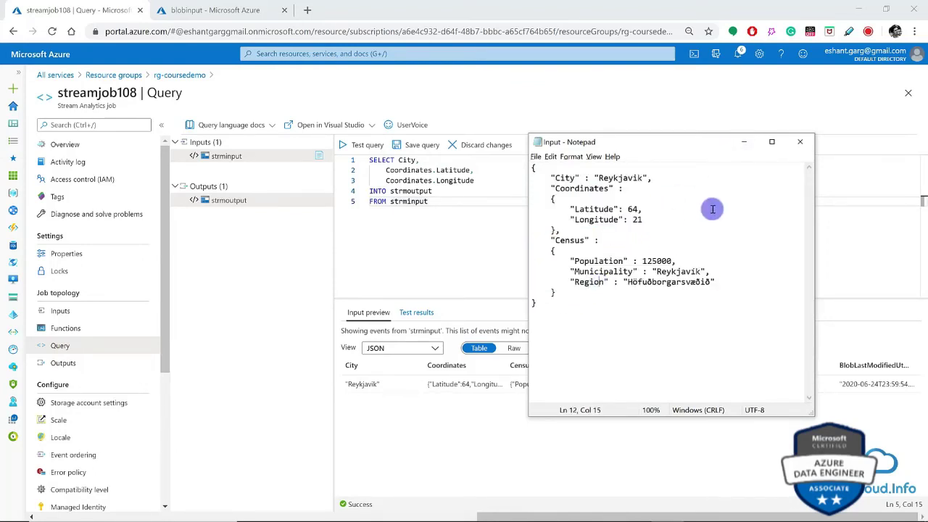
click(744, 141)
Step: Review the query's source, selected columns and destination against the job's input and output aliases
double_click(408, 201)
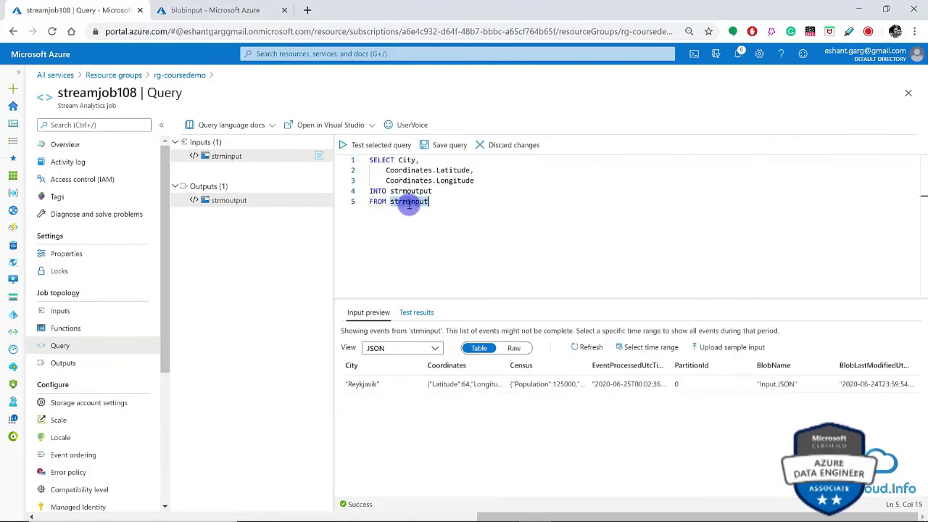
drag(398, 160, 488, 179)
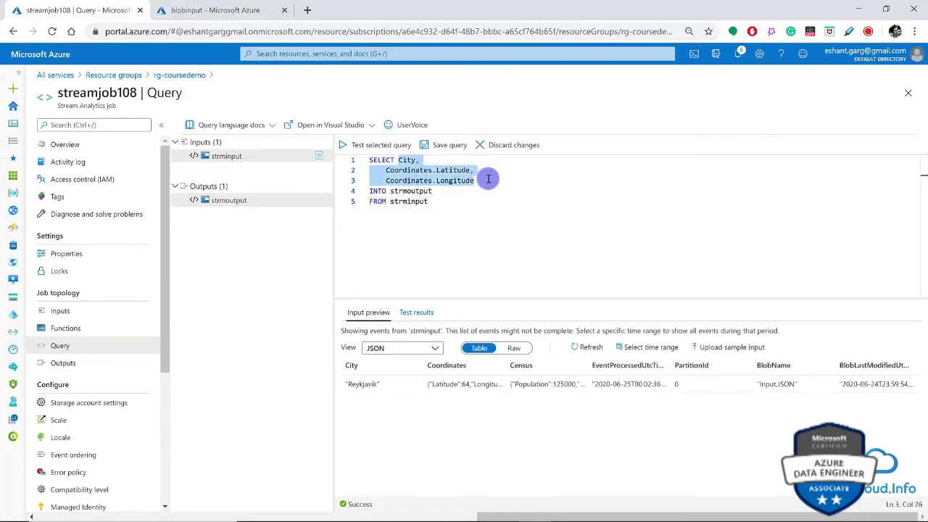
double_click(407, 192)
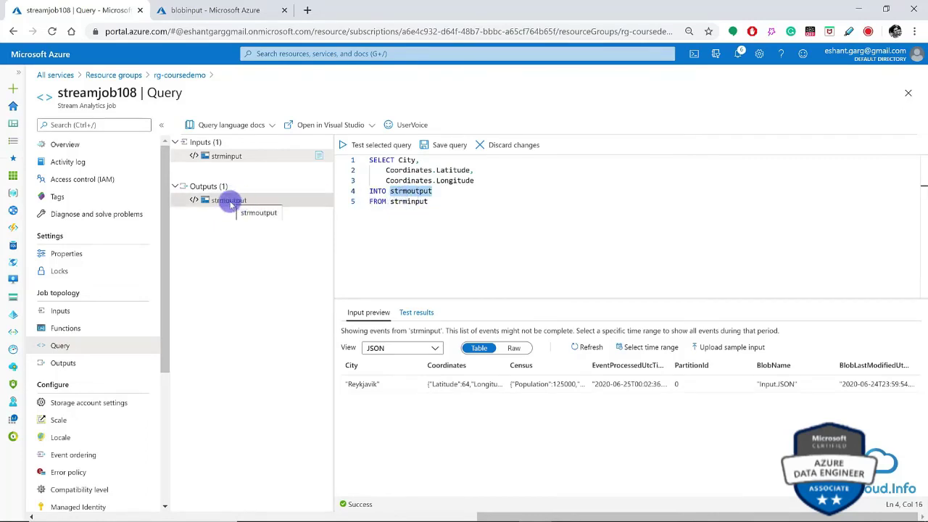
Step: Test the City, Latitude and Longitude query, save it, and return to streamjob108's overview
click(454, 203)
click(365, 147)
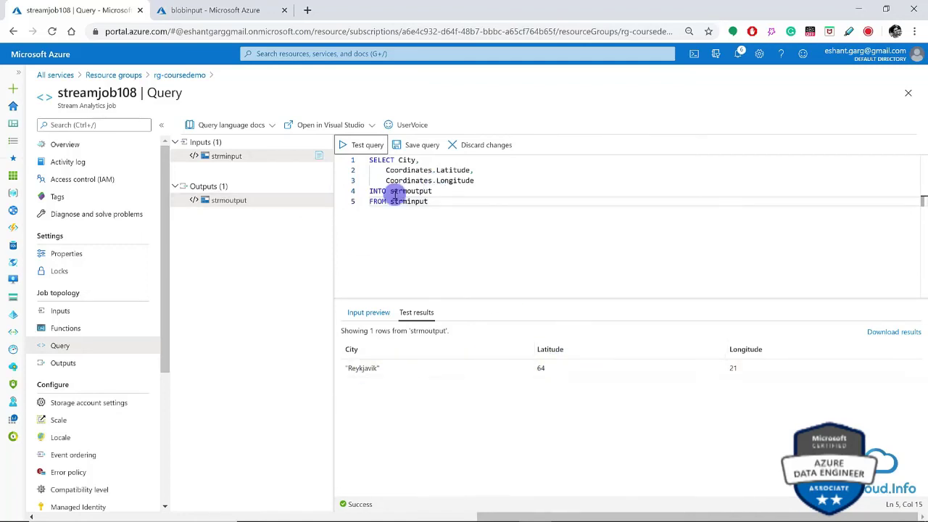
click(422, 146)
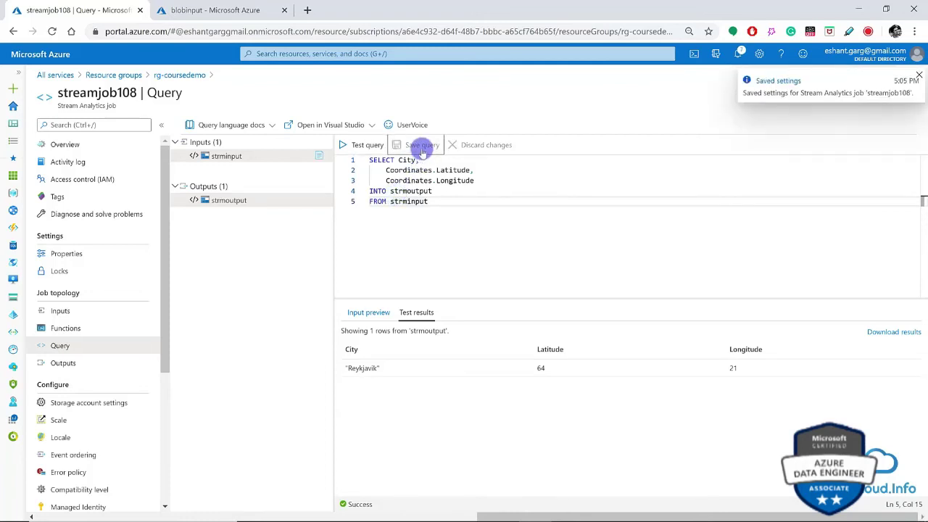
click(87, 145)
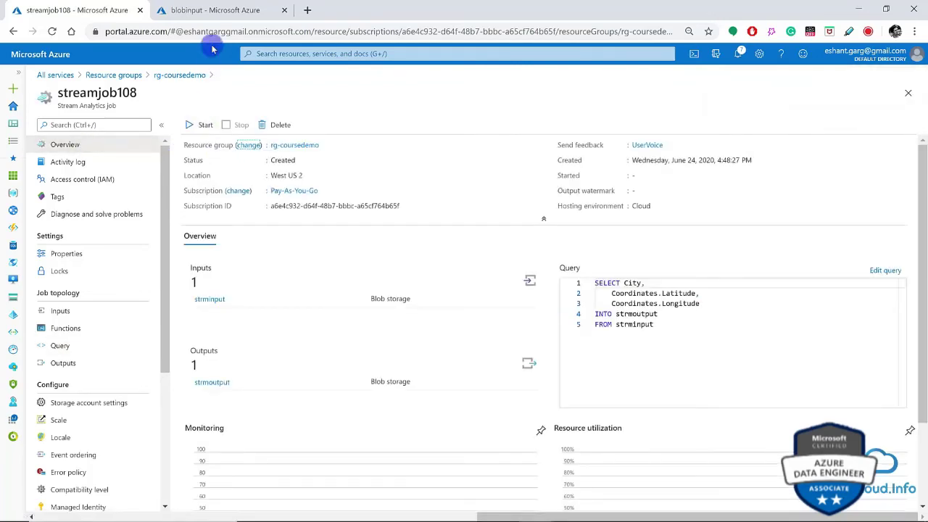
Step: Delete the existing Input.JSON blob from the blobinput container
click(210, 10)
click(286, 216)
click(484, 126)
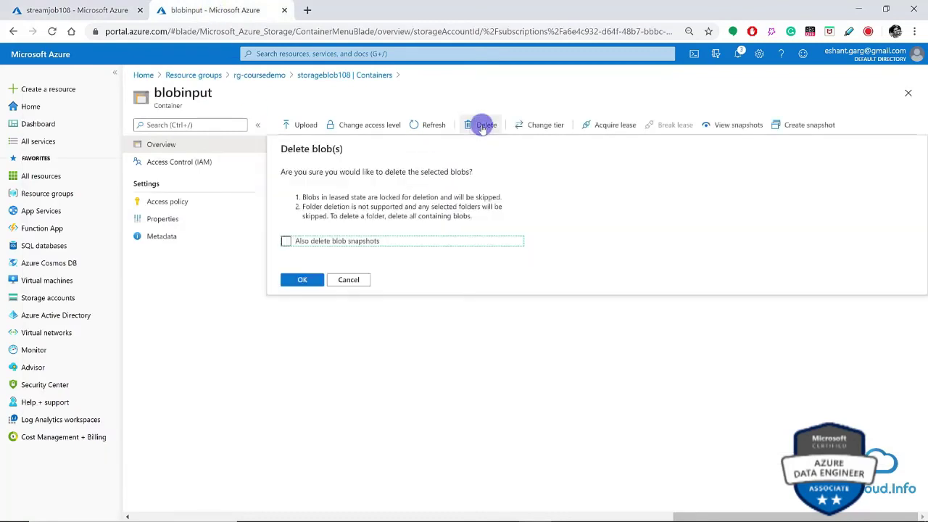
click(298, 278)
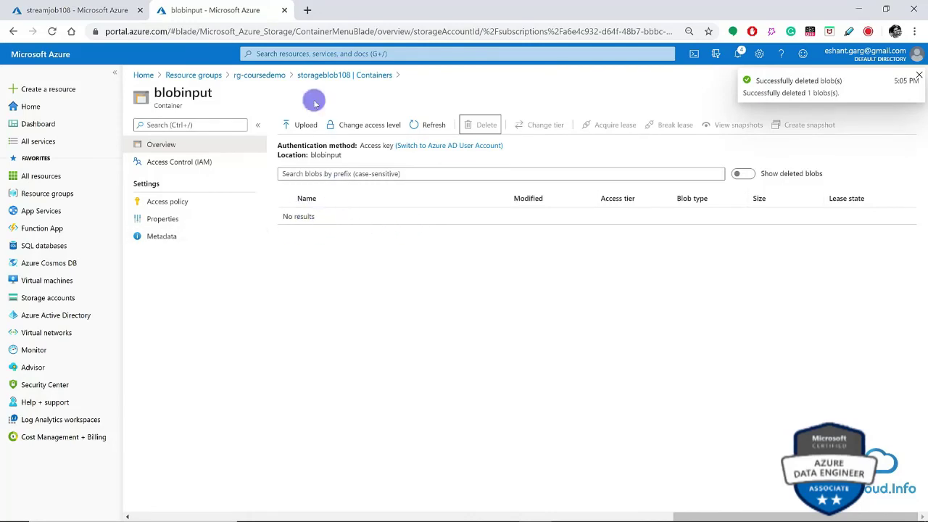
Step: Check the contents of storageblob108's bloboutput and blobinput containers, then return to the container list
click(310, 75)
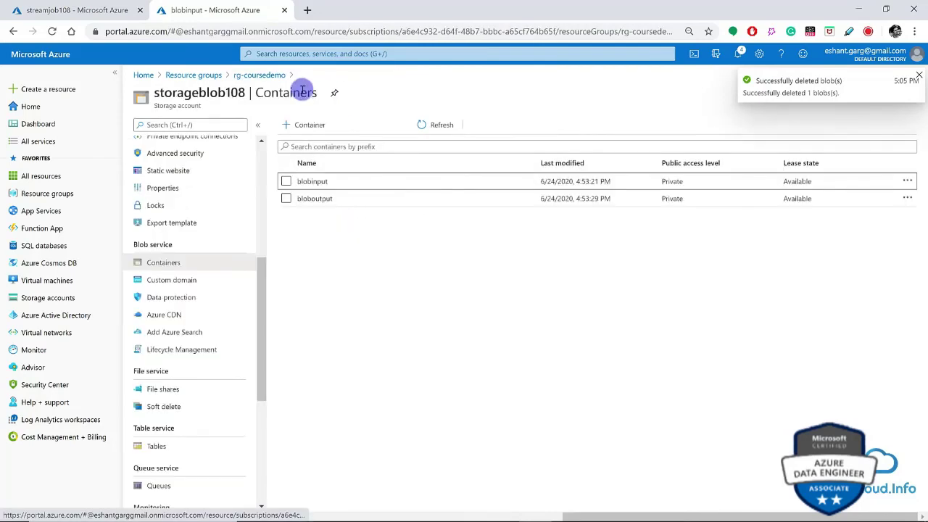
click(315, 198)
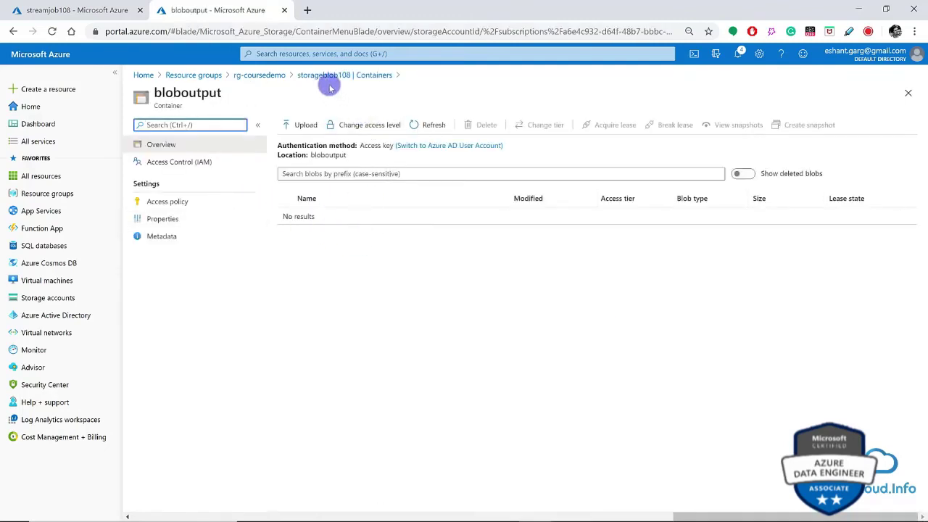
click(305, 75)
click(319, 180)
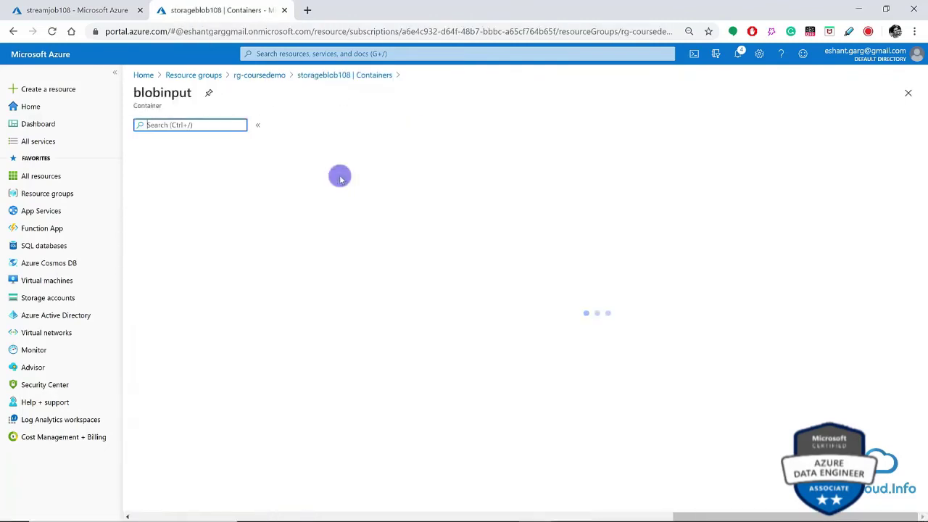
click(312, 75)
Step: Start streamjob108 with the job output start time set to Now, dismiss the notifications and highlight its query on the overview
click(68, 10)
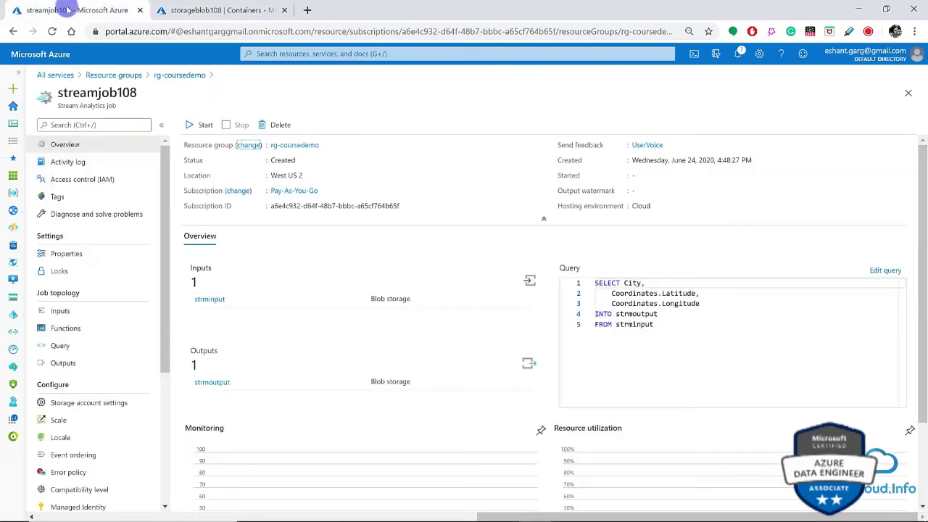
click(192, 127)
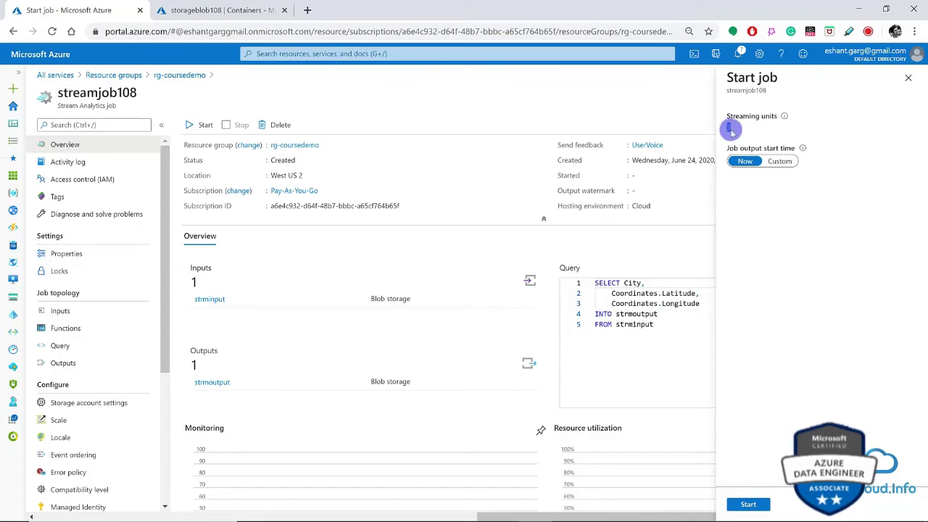
click(741, 162)
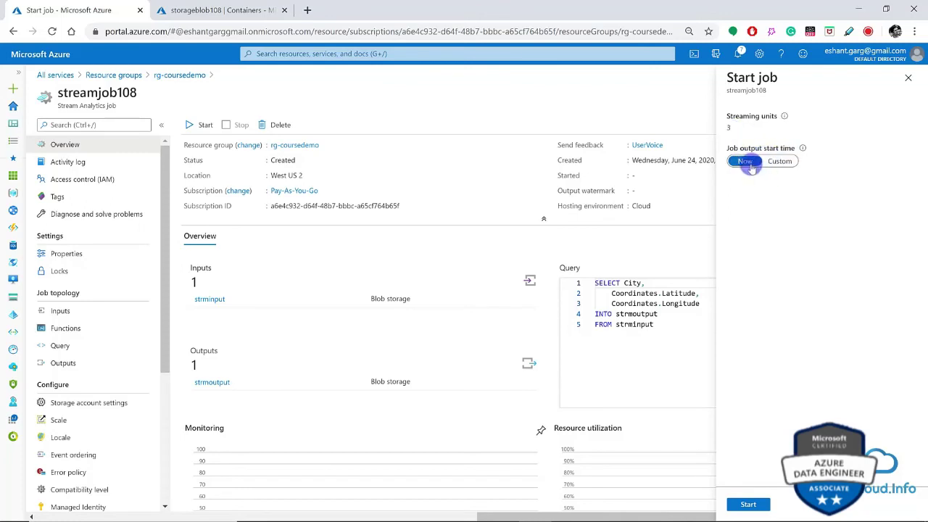
click(781, 162)
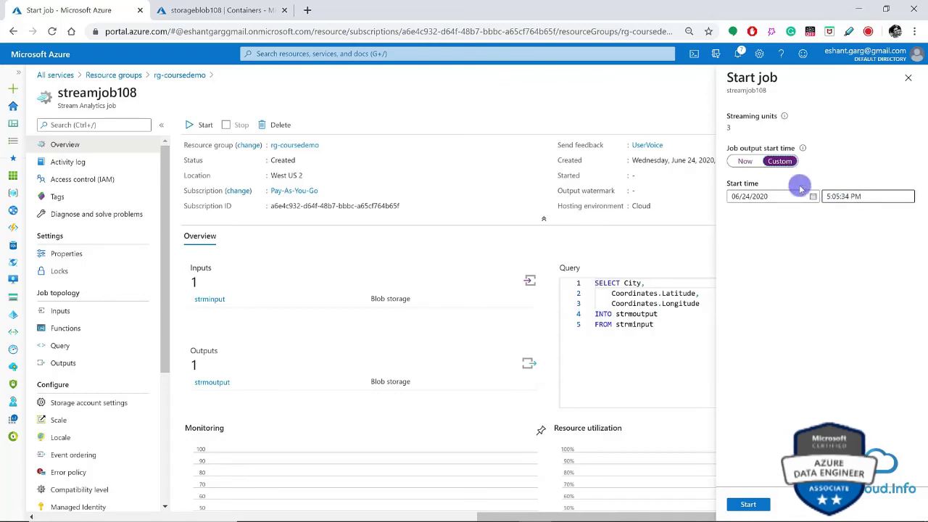
click(752, 164)
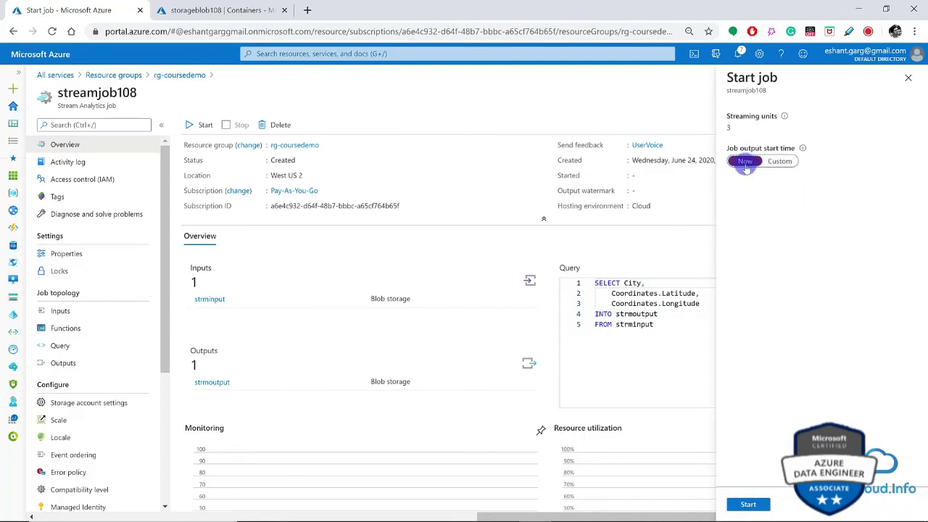
click(748, 506)
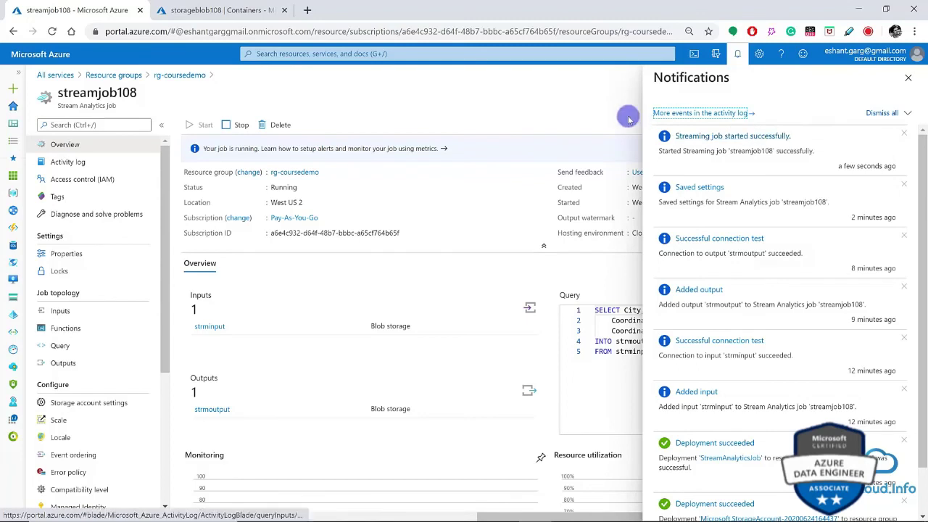
click(742, 60)
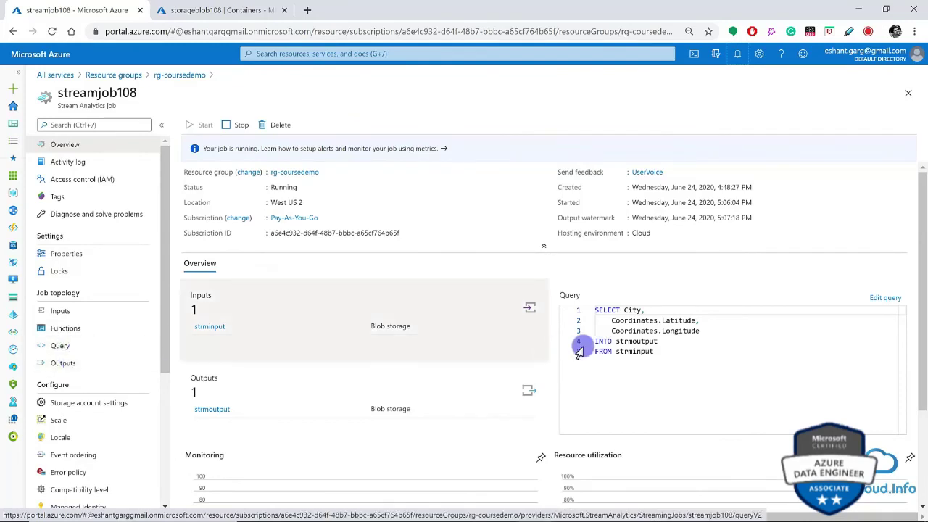
drag(660, 351, 571, 299)
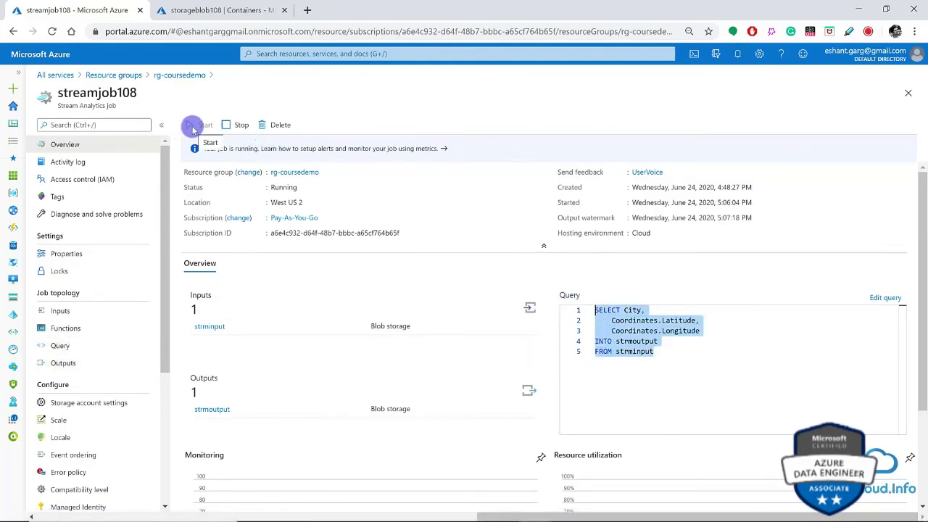
Step: Upload Input.JSON from the AzureStreamAnalytics folder to the blobinput container without overwriting existing files, and close the upload pane
click(215, 10)
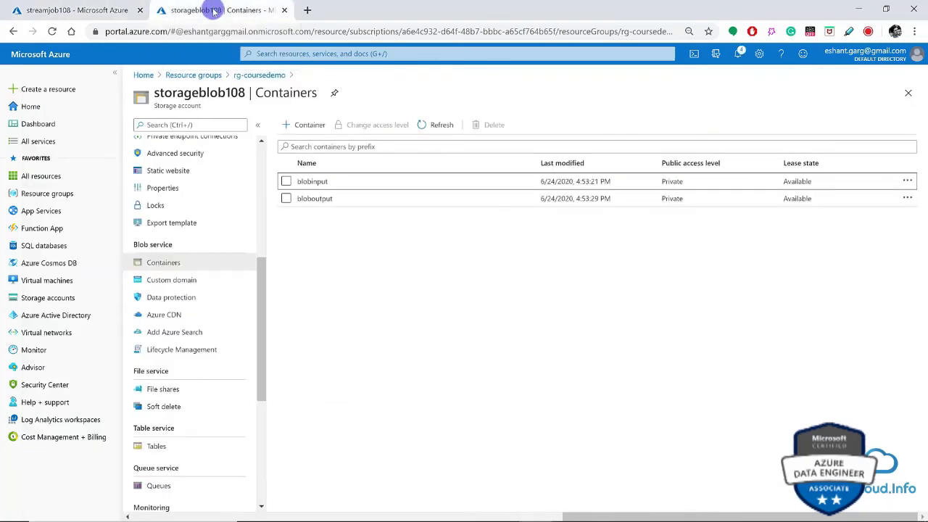
click(305, 182)
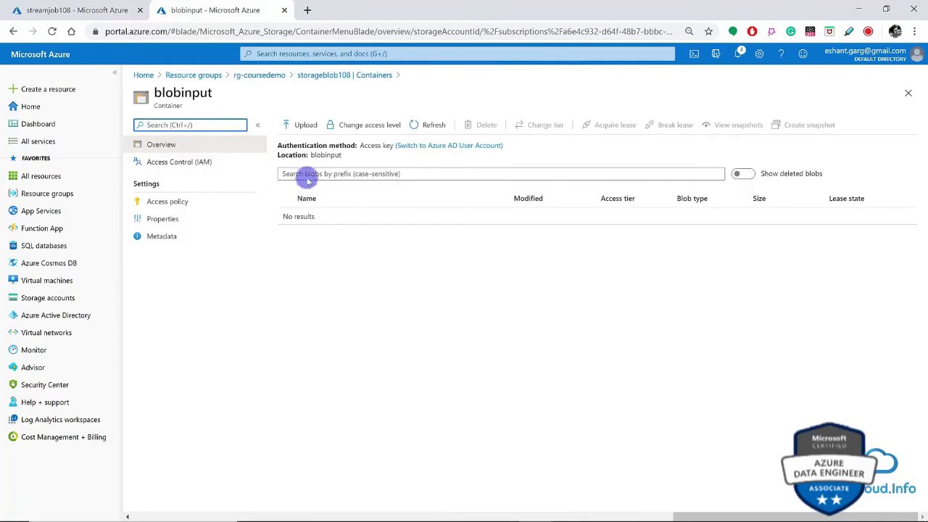
click(306, 125)
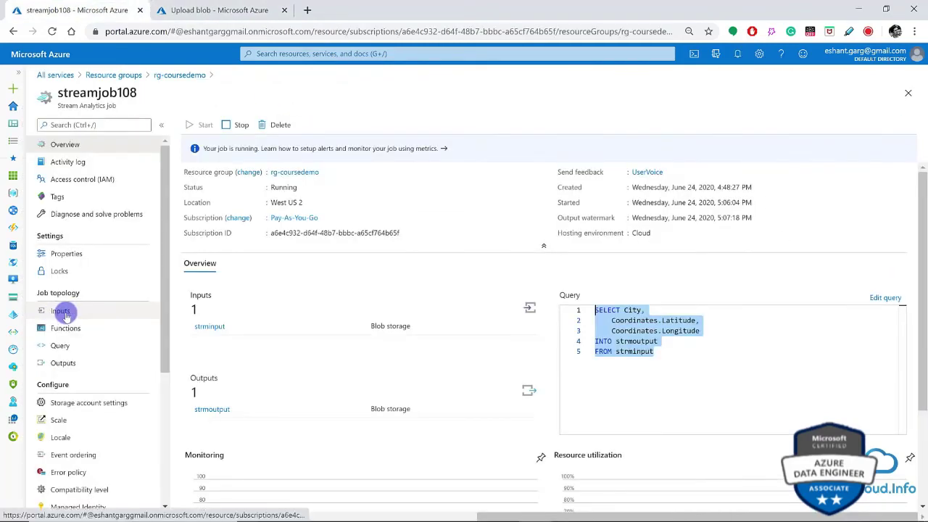
click(214, 10)
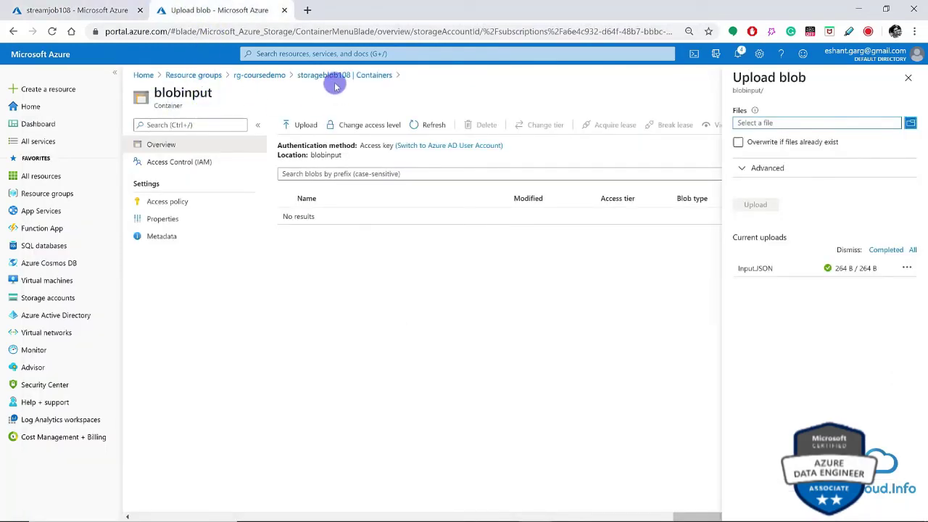
click(738, 142)
click(911, 124)
click(84, 87)
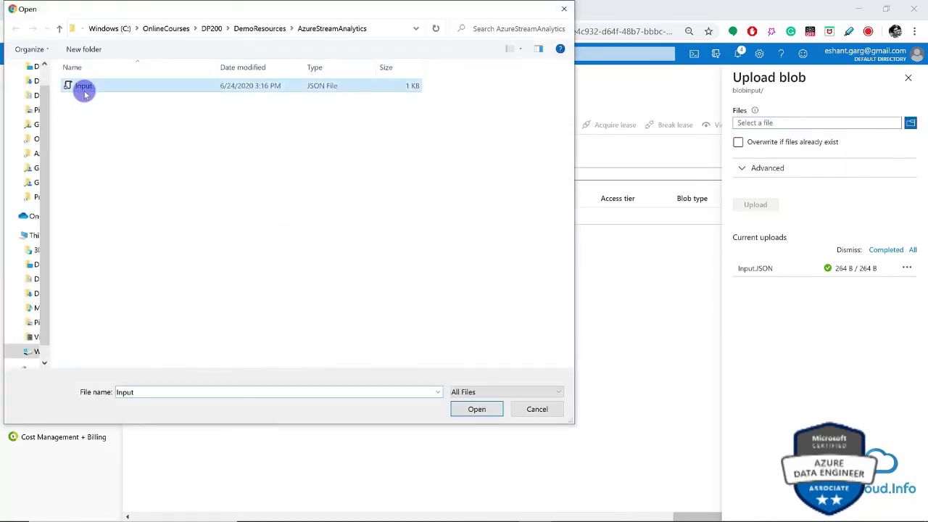
click(475, 410)
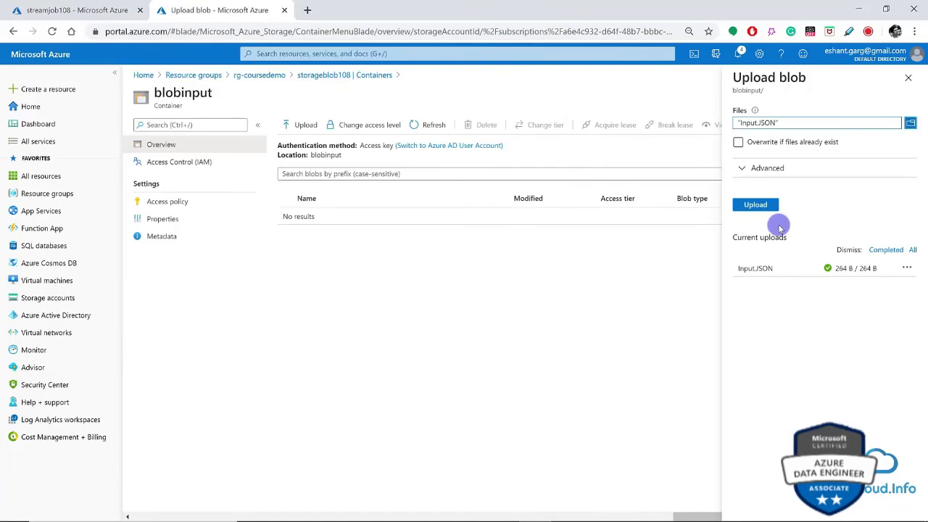
click(765, 142)
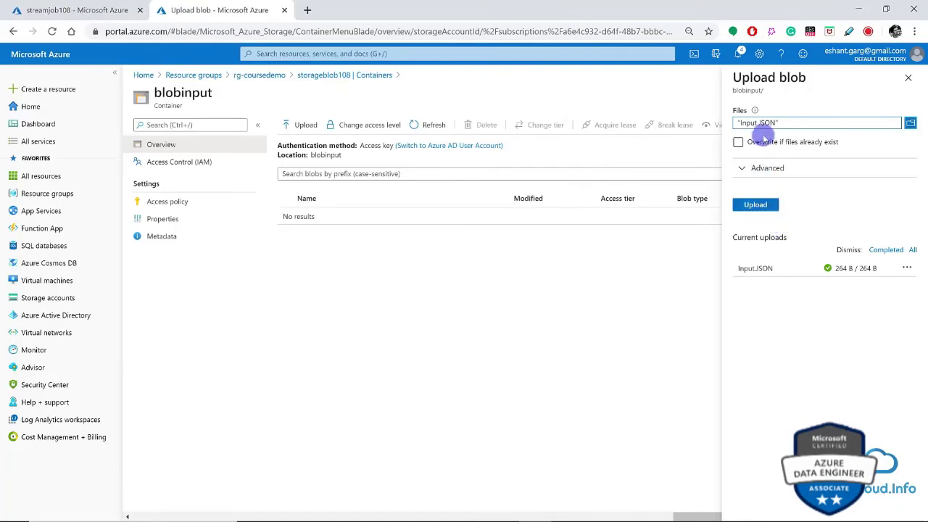
click(757, 204)
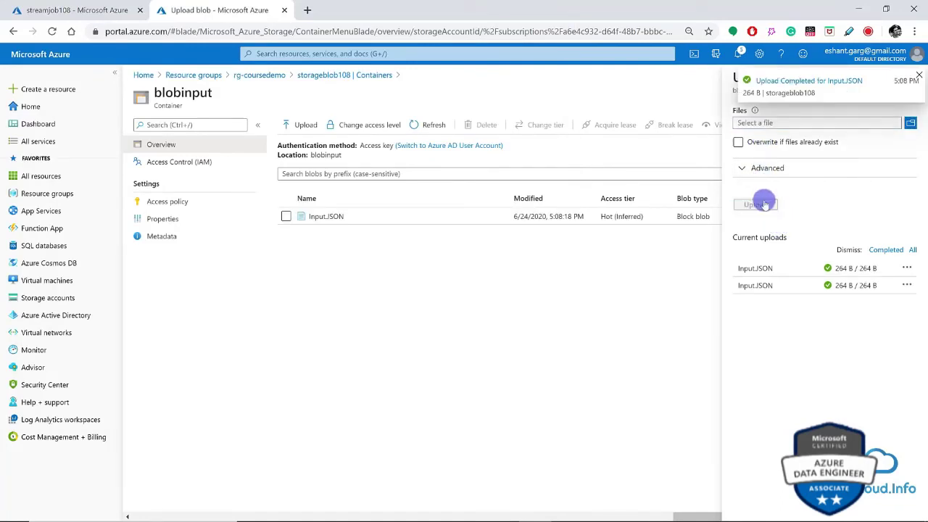
click(918, 76)
click(910, 78)
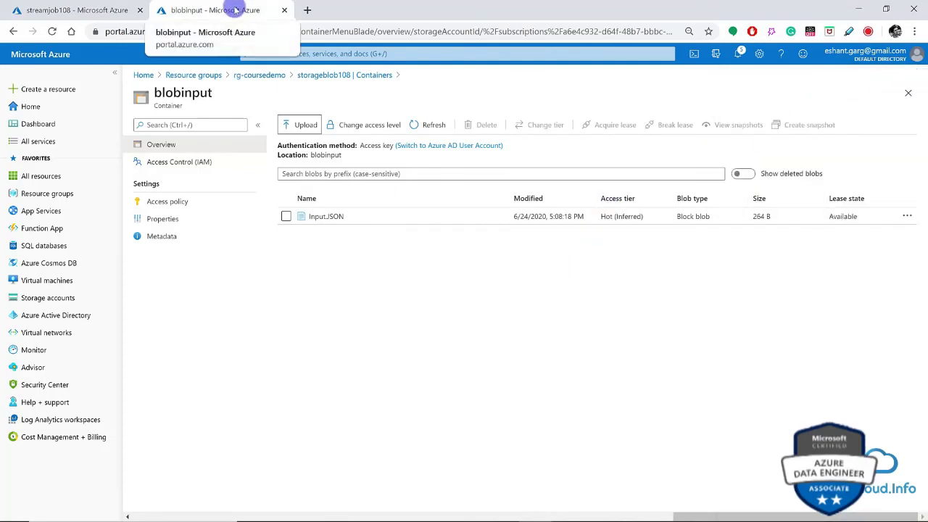
Step: Open the JSON blob generated in the bloboutput container and examine its contents in the blob editor
click(303, 76)
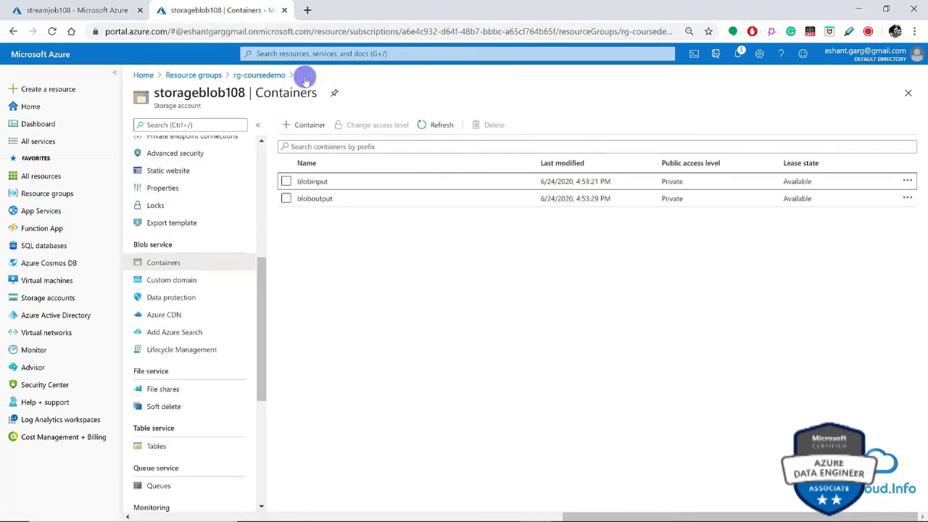
click(320, 199)
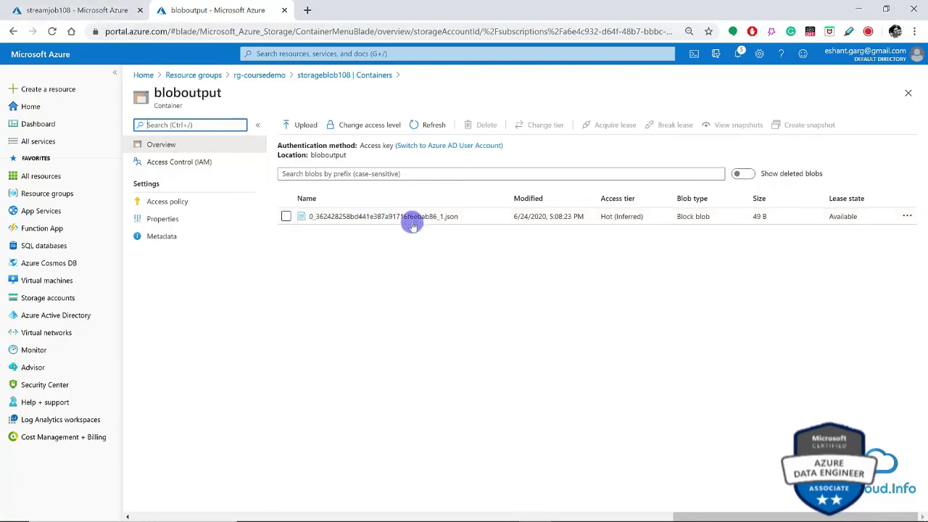
click(389, 219)
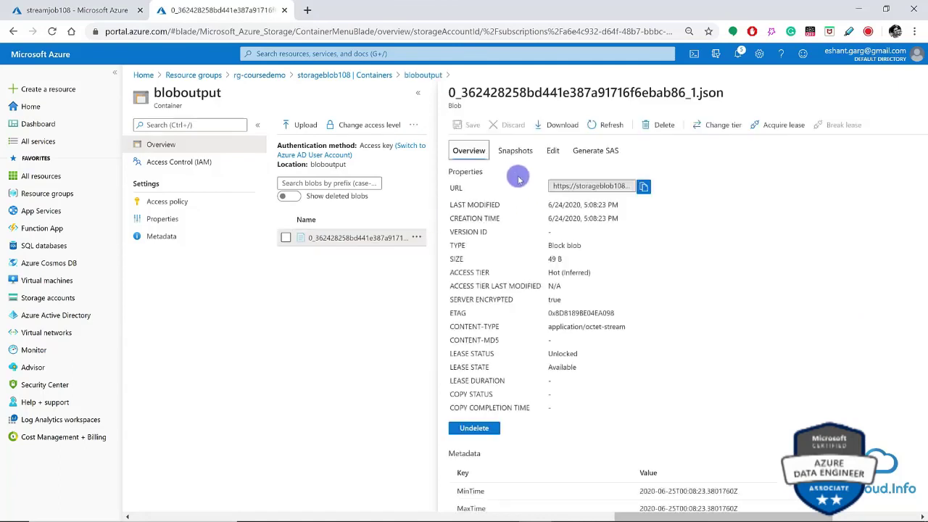
click(553, 150)
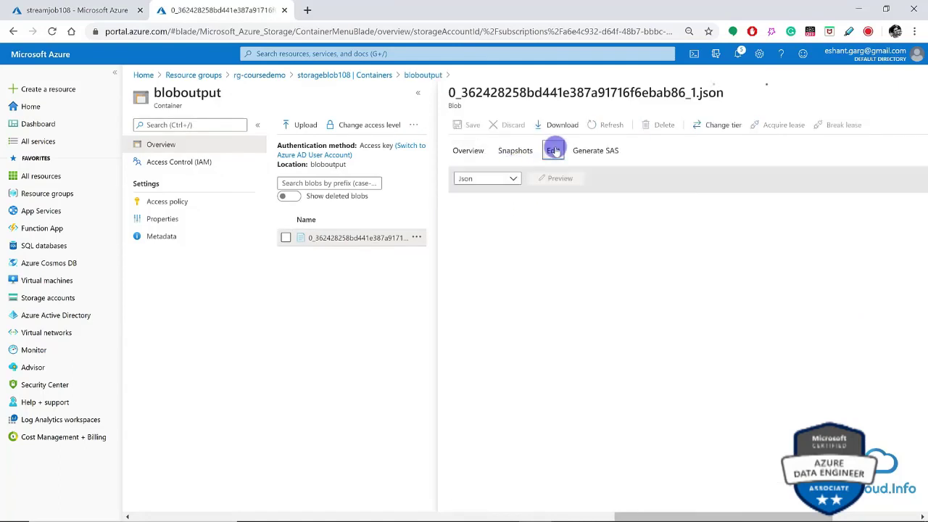
drag(489, 172, 684, 185)
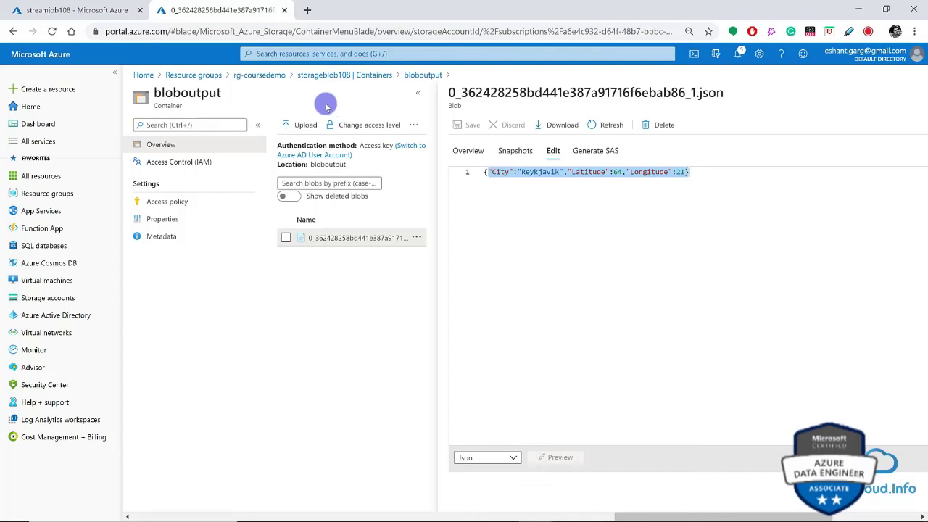
Step: Review streamjob108's overview and the output blob once more, then open the blobinput container to view its source file
click(80, 9)
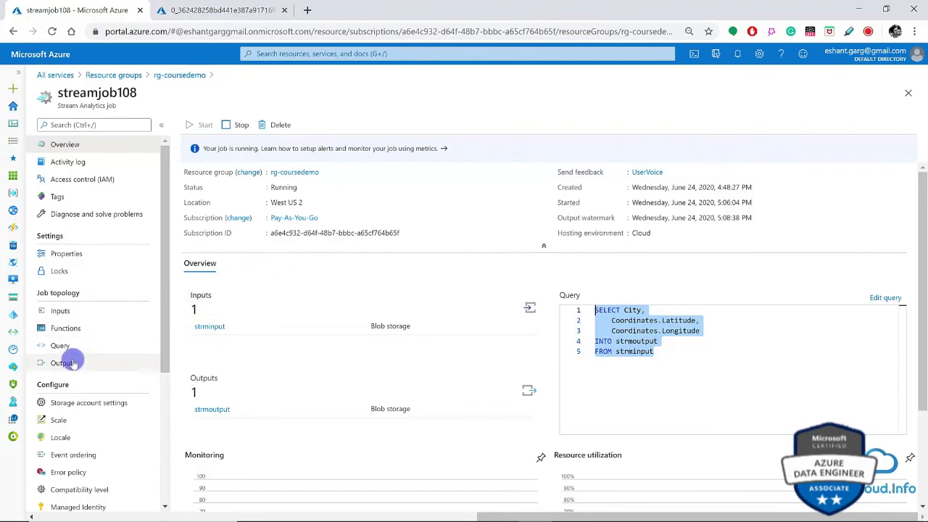
click(196, 11)
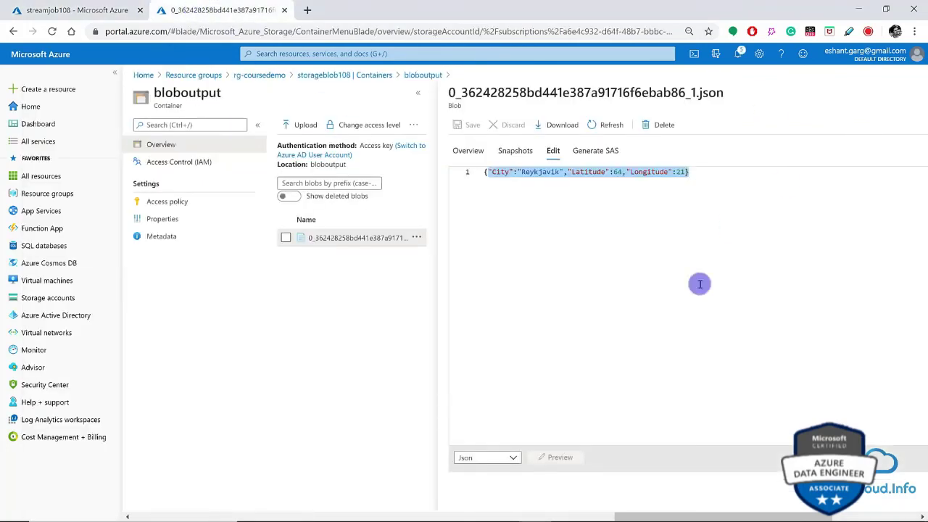
click(353, 74)
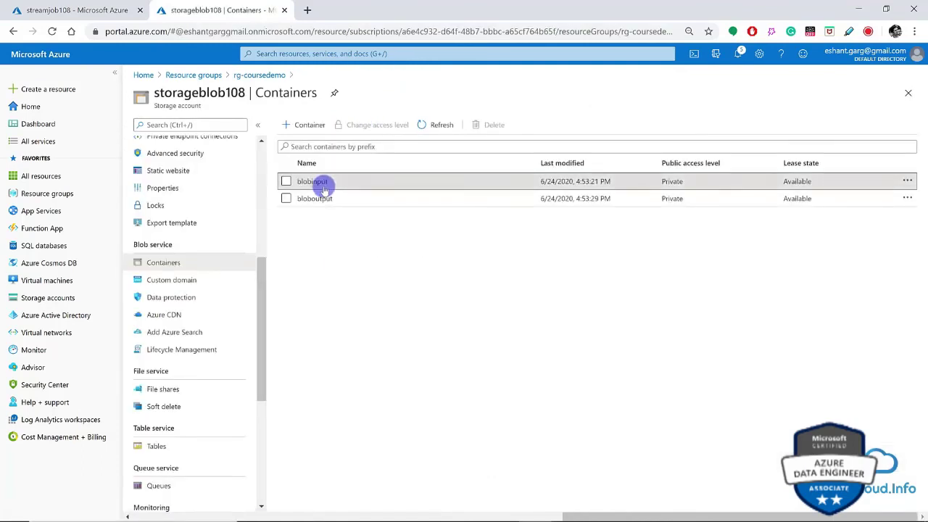
click(324, 182)
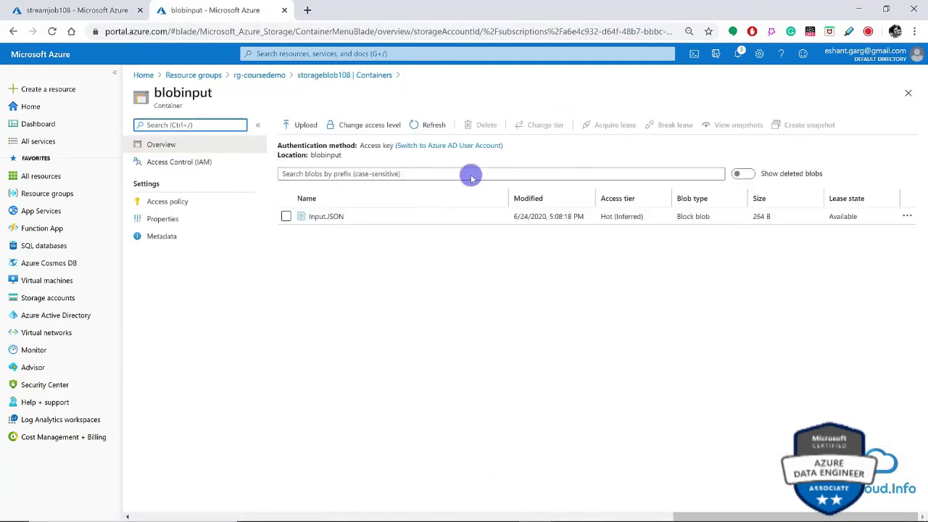